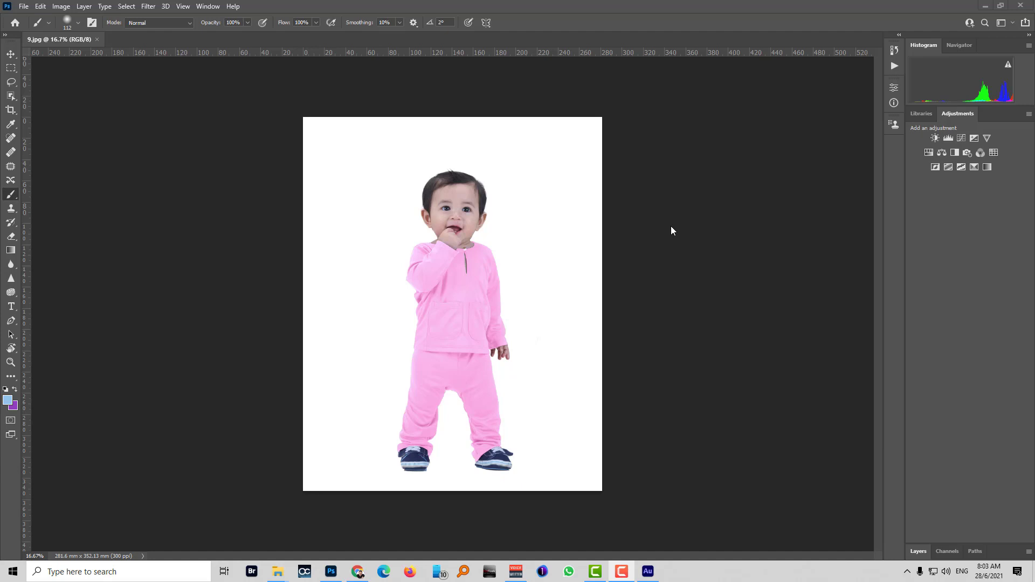
# Select the child's pink outfit with the Object Selection tool and add a Hue/Saturation adjustment layer for it with Saturation set to -100
pyautogui.click(923, 552)
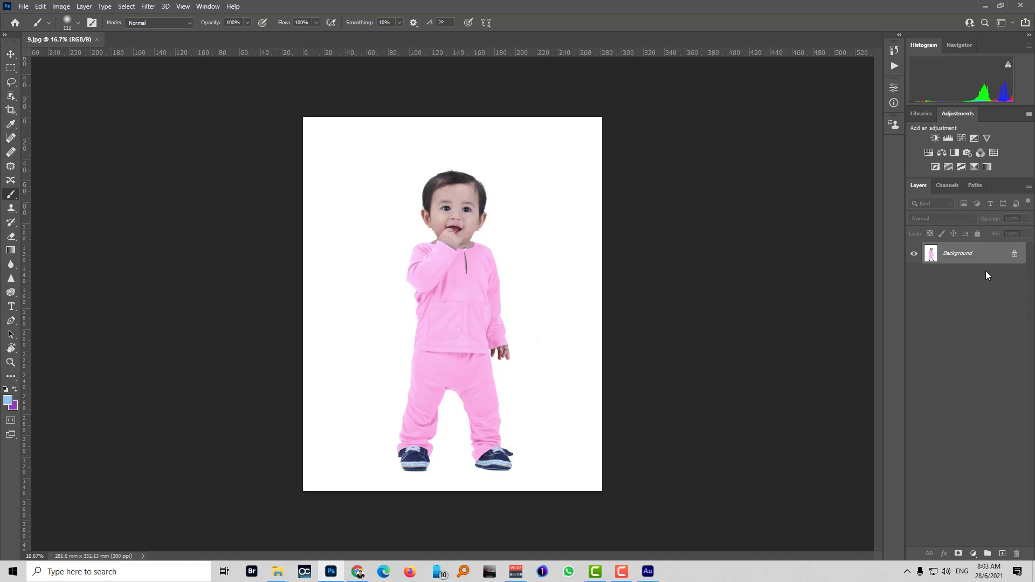
pyautogui.click(11, 96)
pyautogui.moveTo(387, 221)
pyautogui.mouseDown()
pyautogui.moveTo(532, 459)
pyautogui.moveTo(566, 440)
pyautogui.mouseUp()
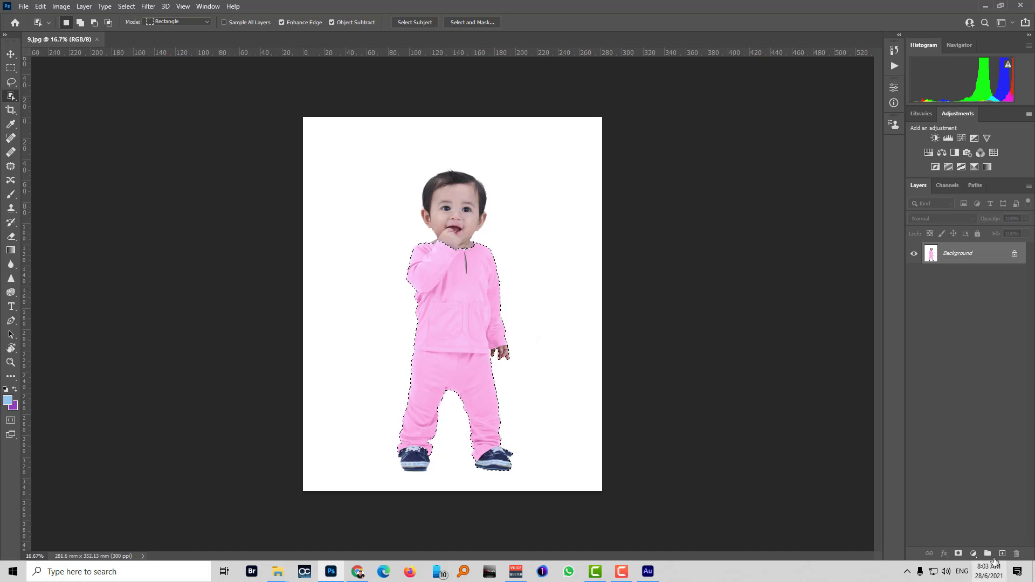
pyautogui.click(973, 554)
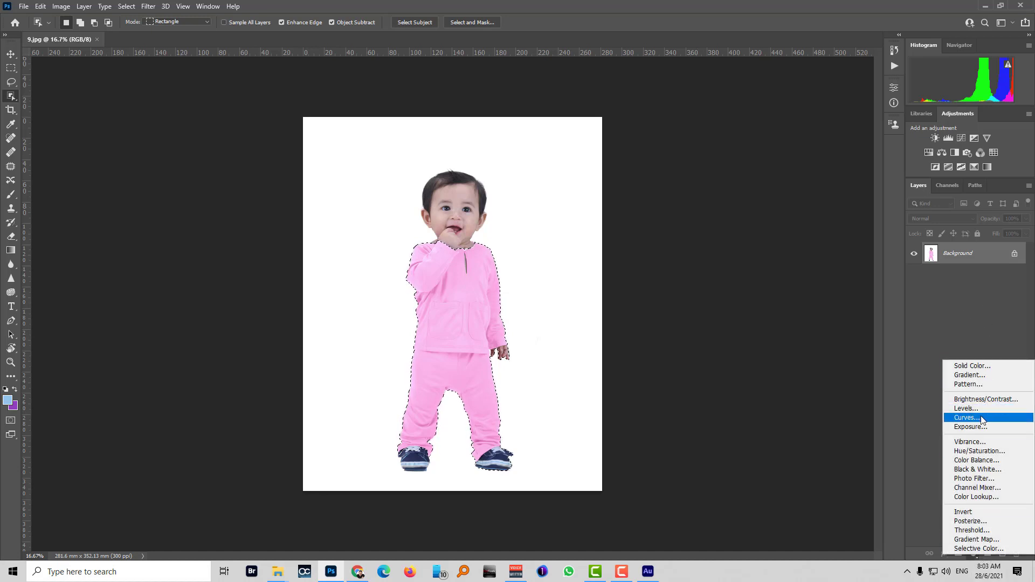
pyautogui.click(988, 452)
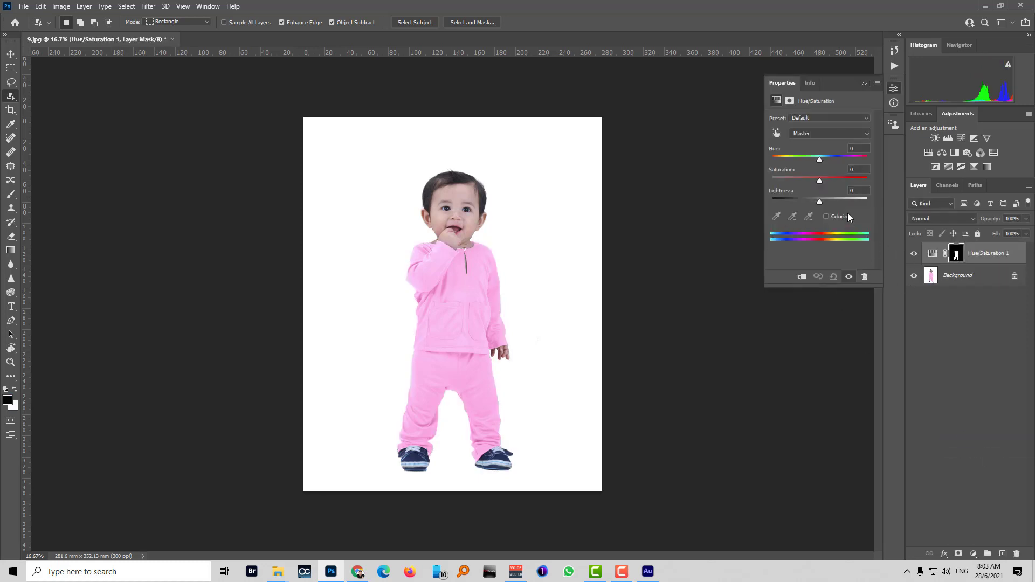
pyautogui.moveTo(818, 180); pyautogui.dragTo(772, 181)
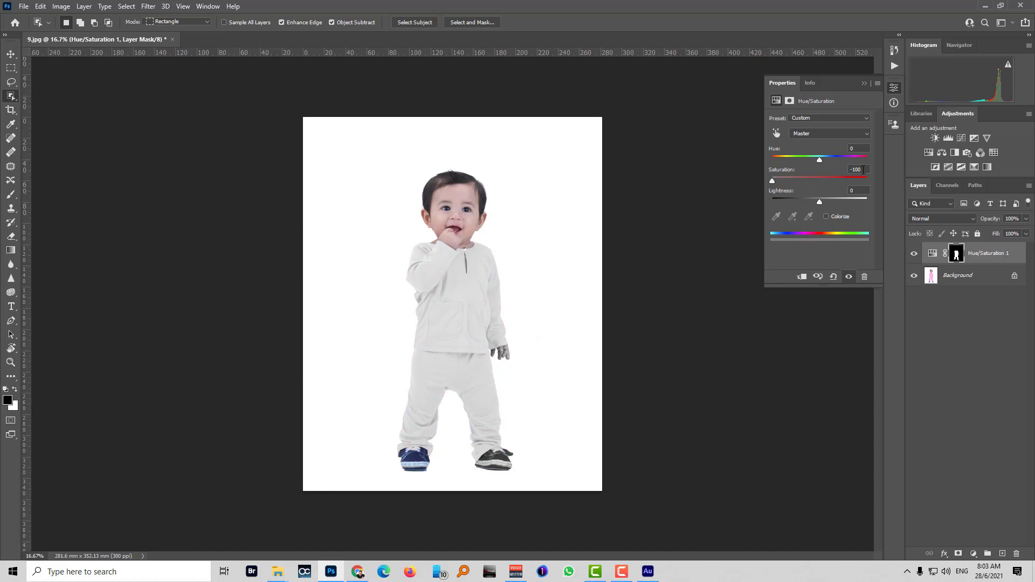
# Select the narrow slit below the collar with the Object Selection tool and fill it with black on the Hue/Saturation layer mask
pyautogui.click(956, 254)
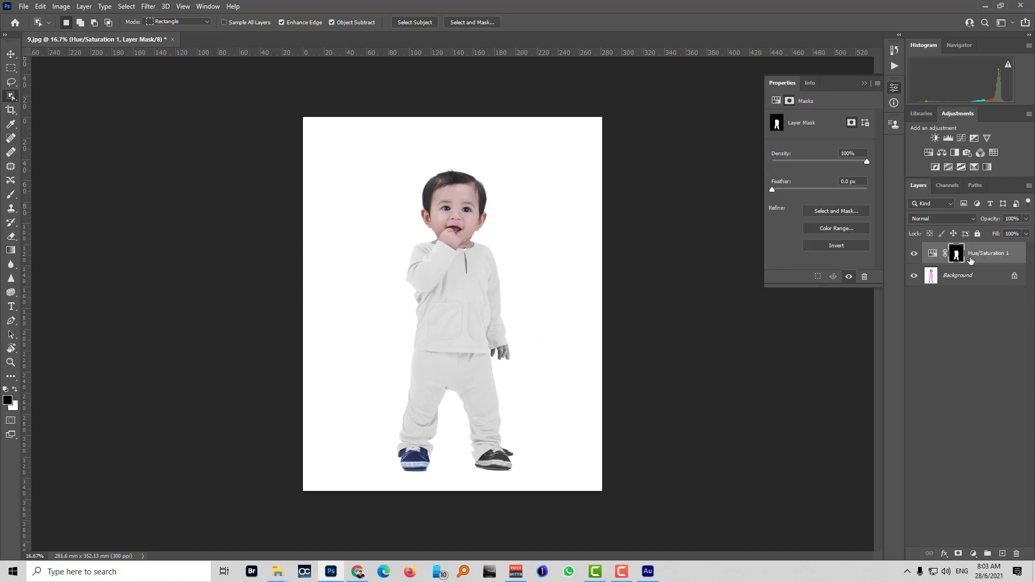
pyautogui.click(915, 255)
pyautogui.click(914, 256)
pyautogui.press('z')
pyautogui.moveTo(464, 258); pyautogui.dragTo(568, 275)
pyautogui.press('w')
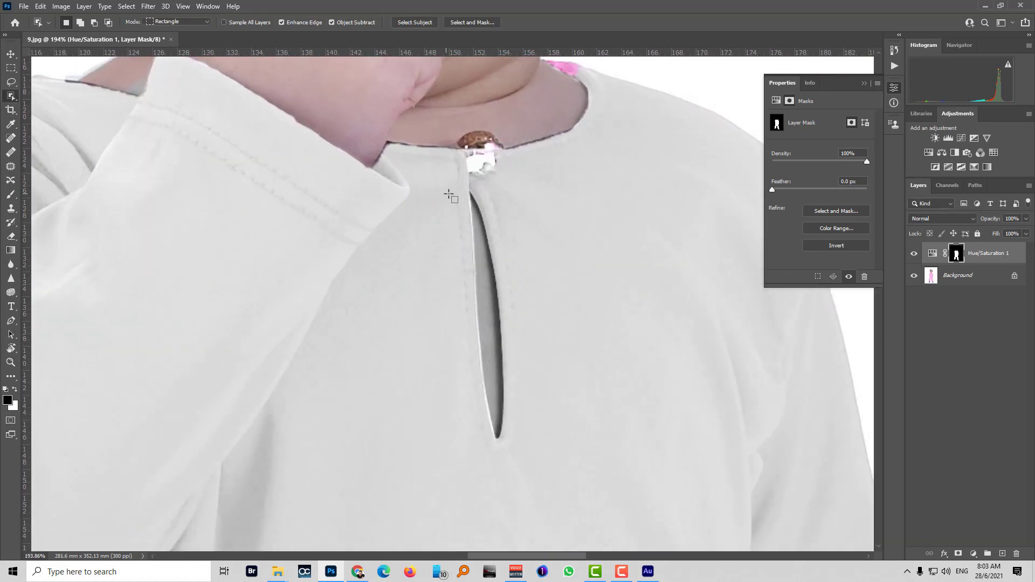
pyautogui.moveTo(454, 189); pyautogui.dragTo(554, 458)
pyautogui.moveTo(495, 309); pyautogui.dragTo(563, 481)
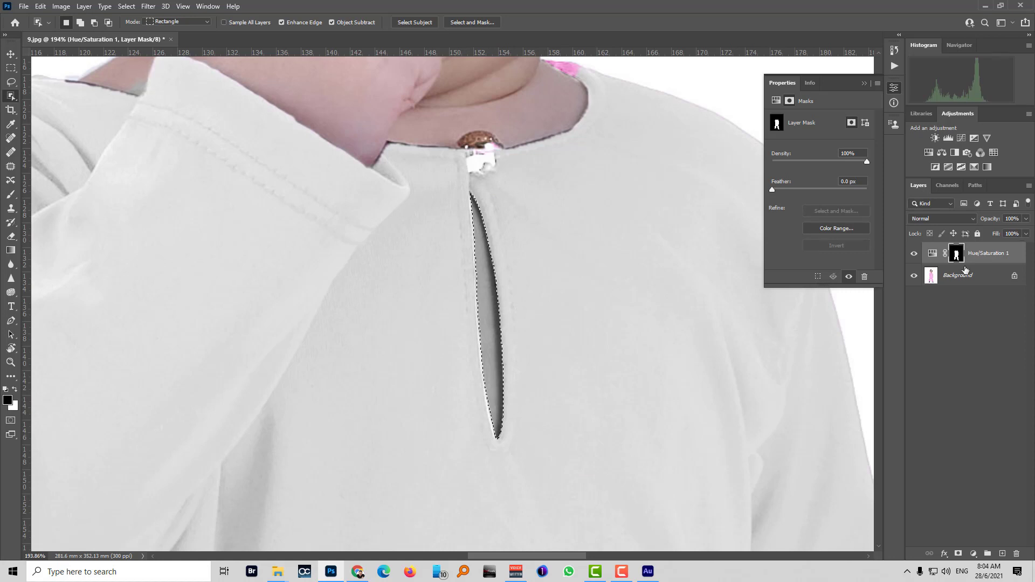
pyautogui.hotkey('alt', 'BackSpace')
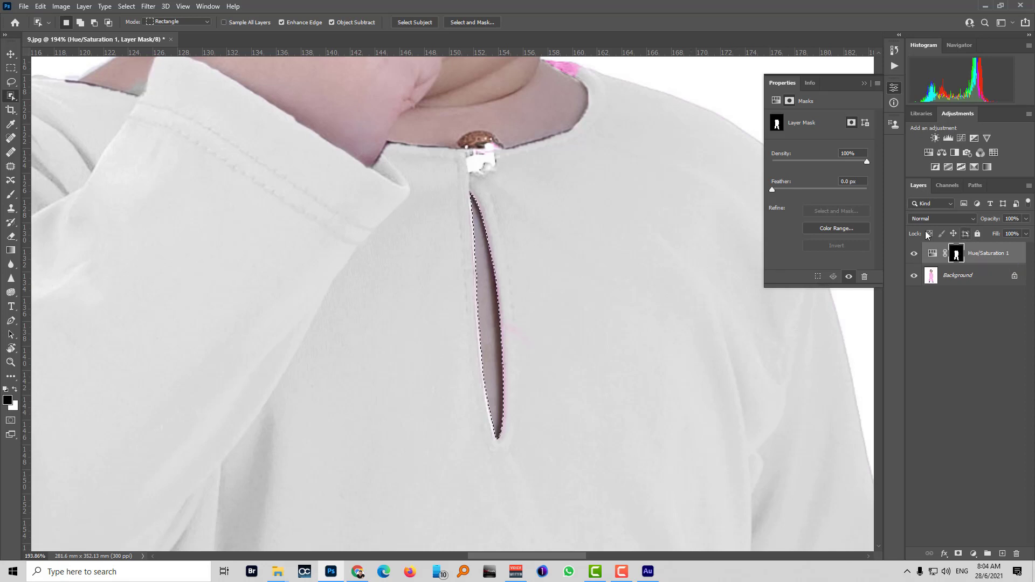
# Select the leftover pink shoulder area beside the neck and fill it with white on the layer mask
pyautogui.moveTo(558, 151); pyautogui.dragTo(626, 258)
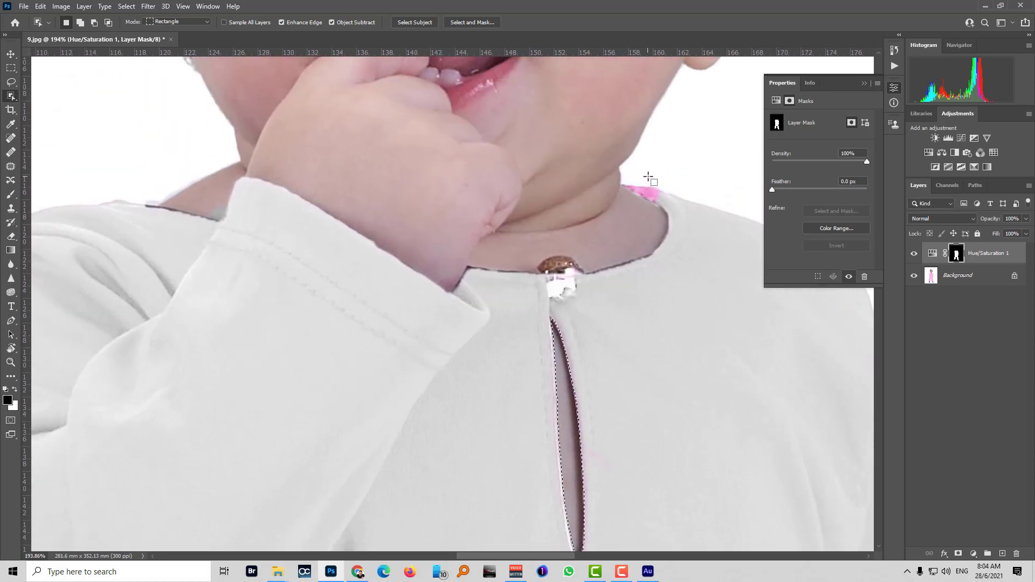
pyautogui.moveTo(622, 172); pyautogui.dragTo(690, 220)
pyautogui.moveTo(620, 167); pyautogui.dragTo(728, 294)
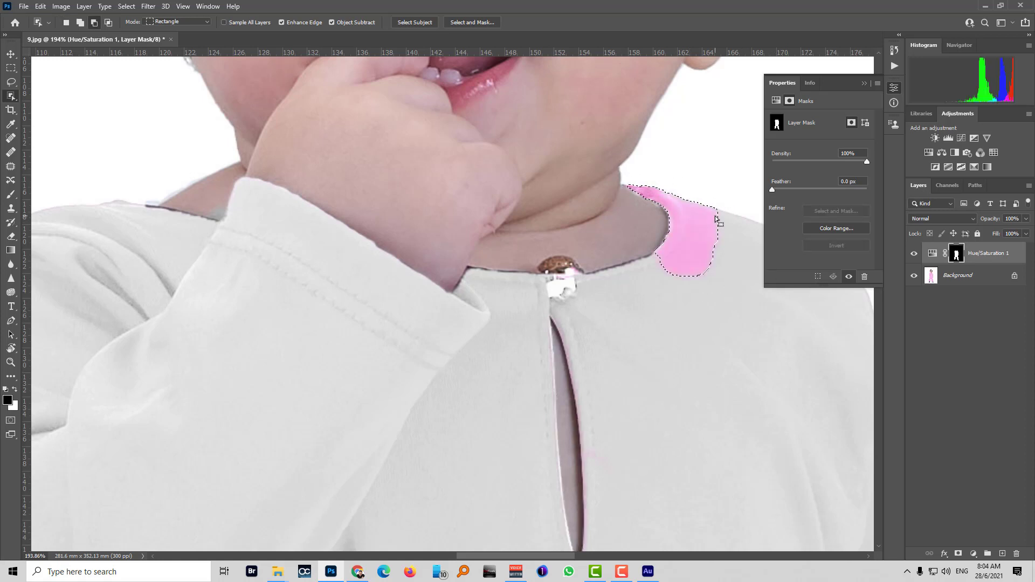
pyautogui.hotkey('alt', 'BackSpace')
pyautogui.hotkey('ctrl', 'BackSpace')
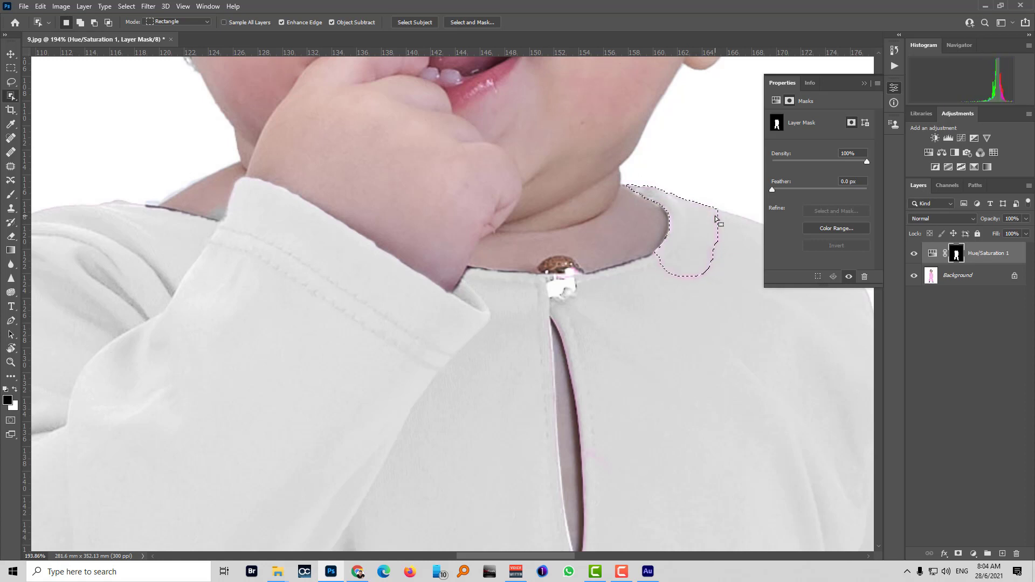
# Deselect and brush the mask around the collar, white over the pink outlines on the shirt and black over the neck skin beside the raised cuff
pyautogui.press('b')
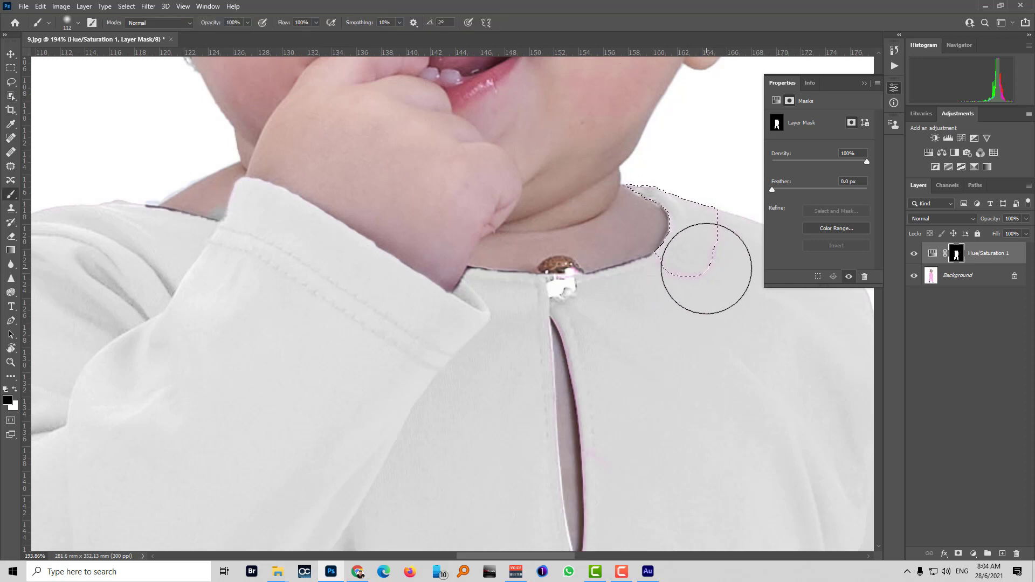
pyautogui.hotkey('ctrl', 'd')
pyautogui.moveTo(705, 286); pyautogui.dragTo(705, 286)
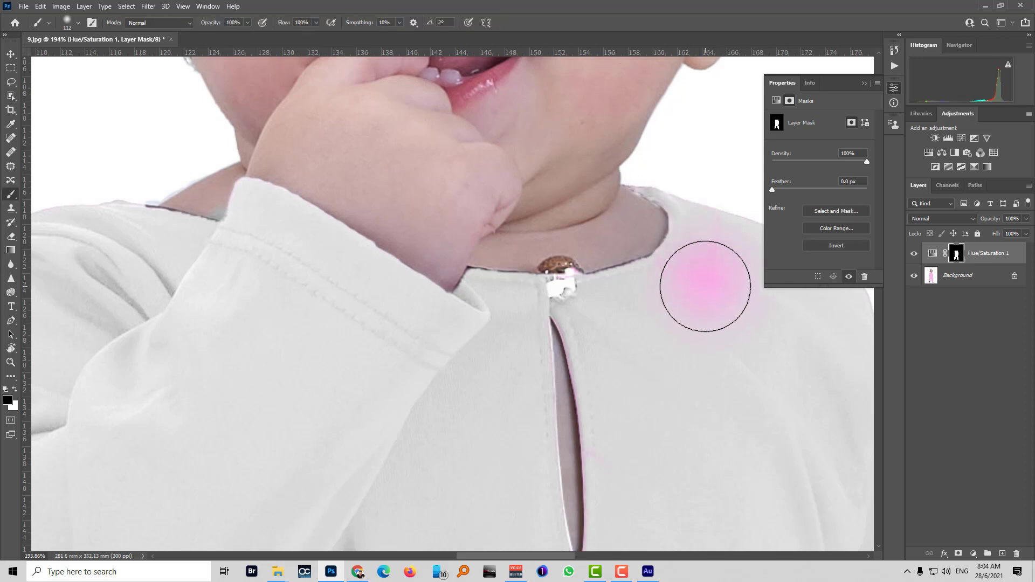
pyautogui.hotkey('ctrl', 'z')
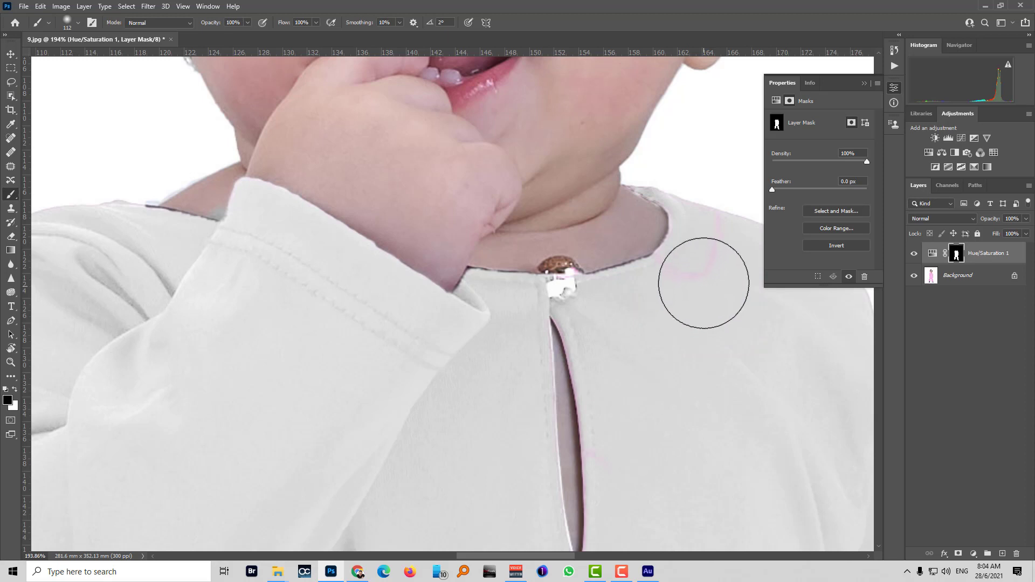
pyautogui.press('x')
pyautogui.moveTo(703, 280)
pyautogui.mouseDown()
pyautogui.moveTo(679, 296)
pyautogui.moveTo(643, 277)
pyautogui.moveTo(705, 302)
pyautogui.moveTo(710, 444)
pyautogui.moveTo(679, 378)
pyautogui.moveTo(632, 369)
pyautogui.moveTo(649, 353)
pyautogui.mouseUp()
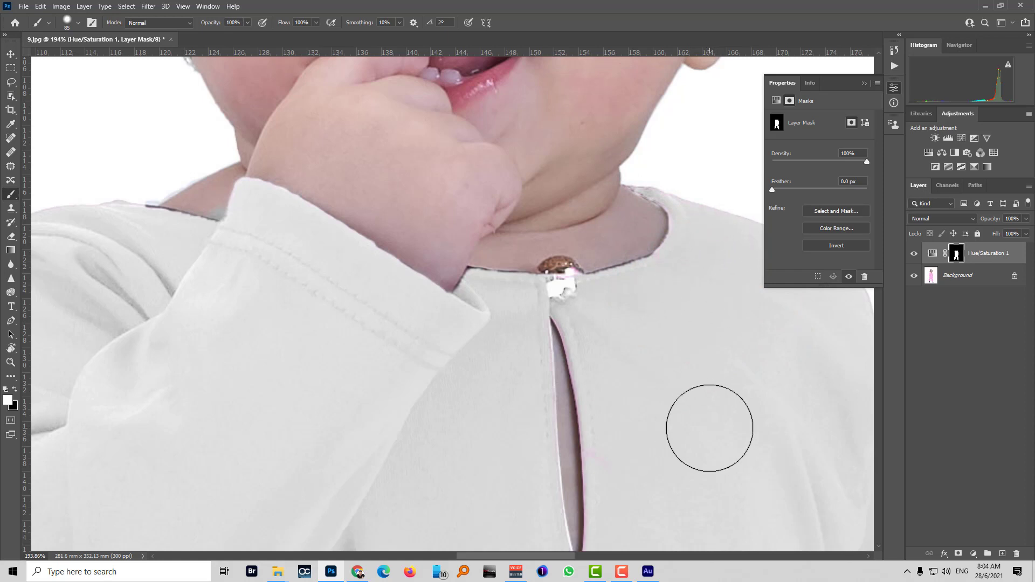
pyautogui.moveTo(335, 254); pyautogui.dragTo(587, 299)
pyautogui.moveTo(485, 242); pyautogui.dragTo(471, 247)
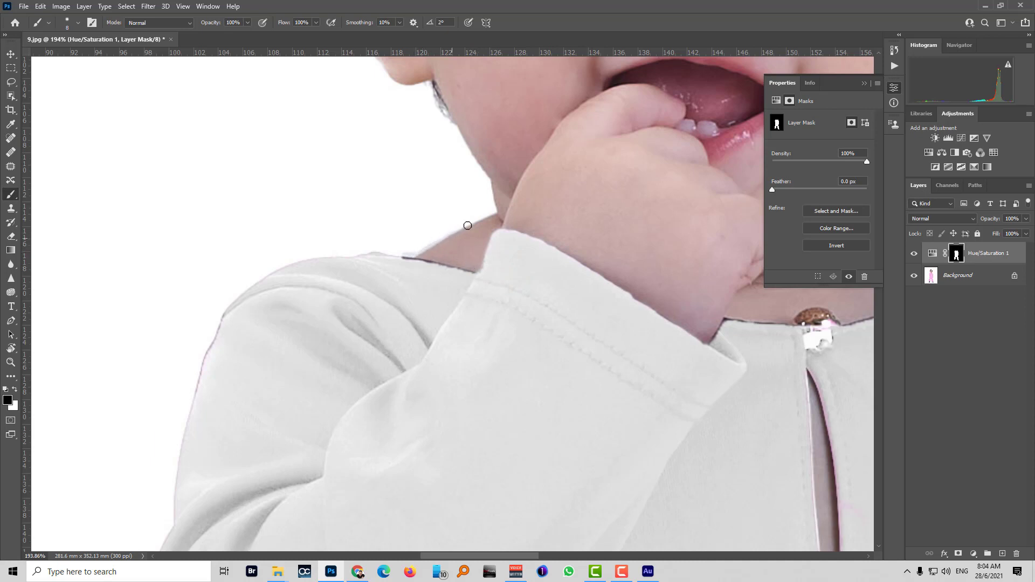
# Enlarge the brush and paint black on the mask over the partly grey shoe's laces and strap to restore their original colour
pyautogui.moveTo(560, 349); pyautogui.dragTo(478, 139)
pyautogui.moveTo(585, 459); pyautogui.dragTo(578, 137)
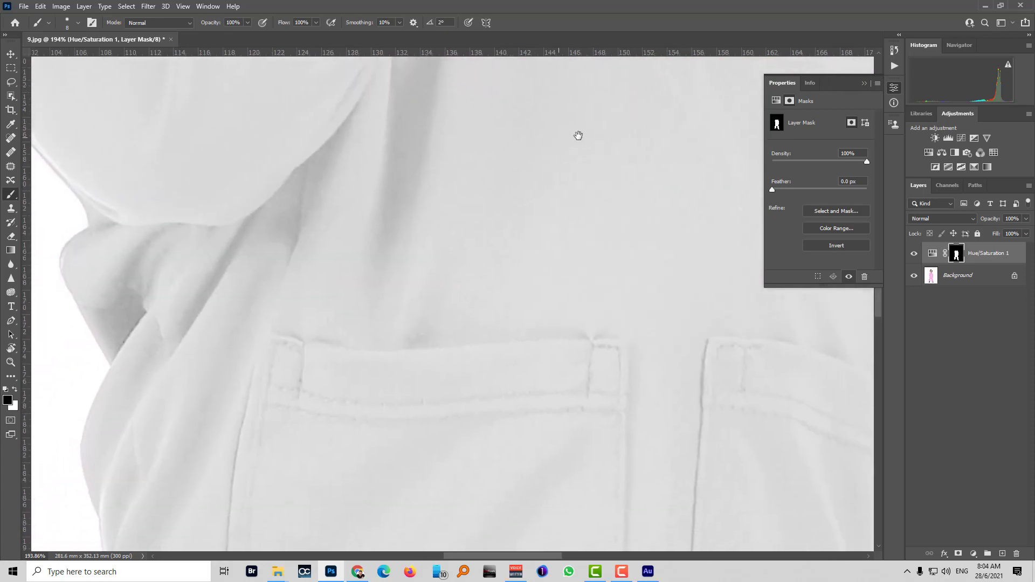
pyautogui.moveTo(372, 432); pyautogui.dragTo(545, 183)
pyautogui.moveTo(377, 475); pyautogui.dragTo(432, 179)
pyautogui.moveTo(717, 501); pyautogui.dragTo(645, 114)
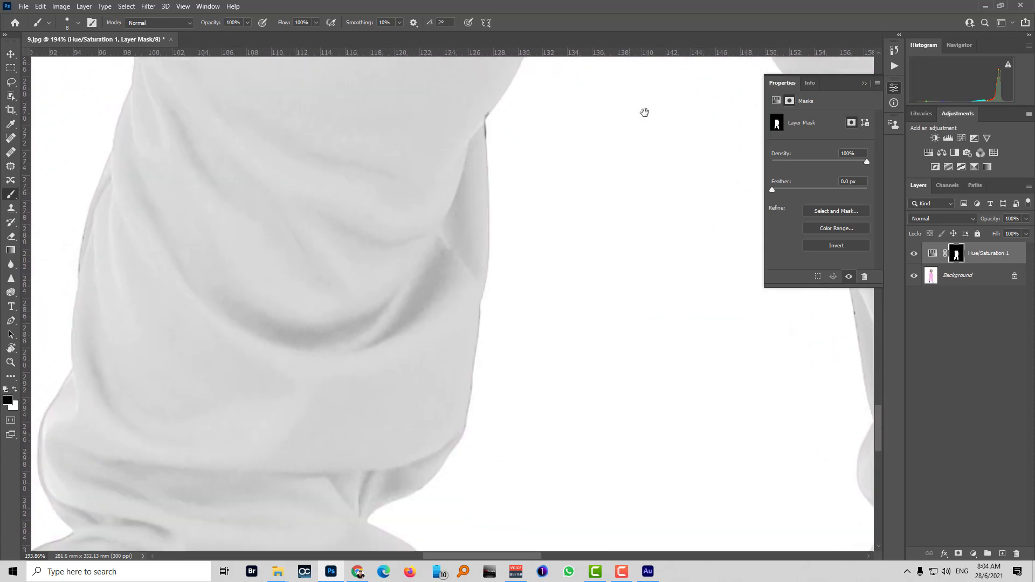
pyautogui.moveTo(410, 517); pyautogui.dragTo(500, 325)
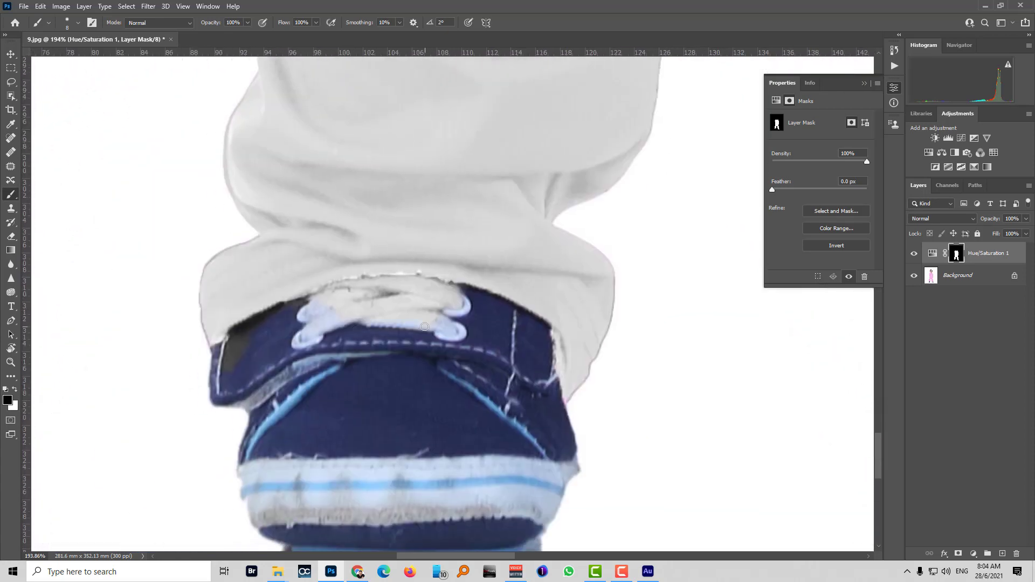
pyautogui.keyDown('alt'); pyautogui.rightClick(382, 344); pyautogui.keyUp('alt')
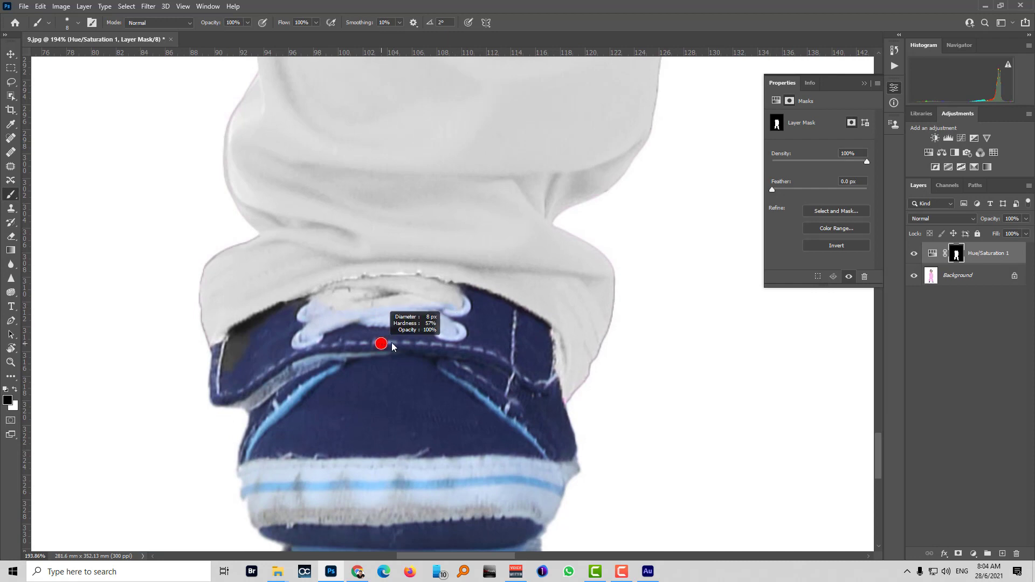
pyautogui.moveTo(372, 337)
pyautogui.mouseDown()
pyautogui.moveTo(343, 324)
pyautogui.moveTo(453, 326)
pyautogui.moveTo(345, 329)
pyautogui.moveTo(237, 361)
pyautogui.mouseUp()
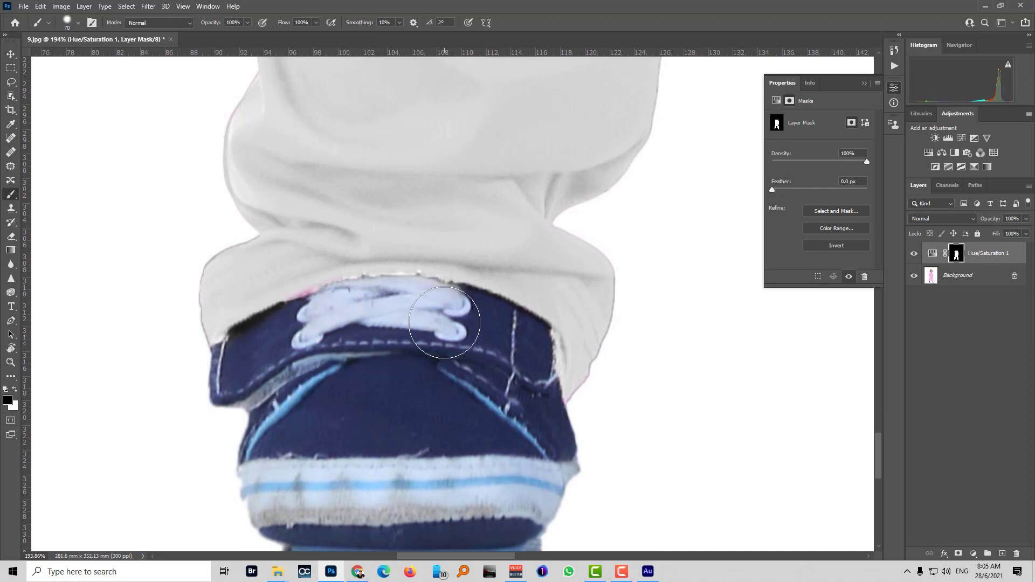
pyautogui.press('x')
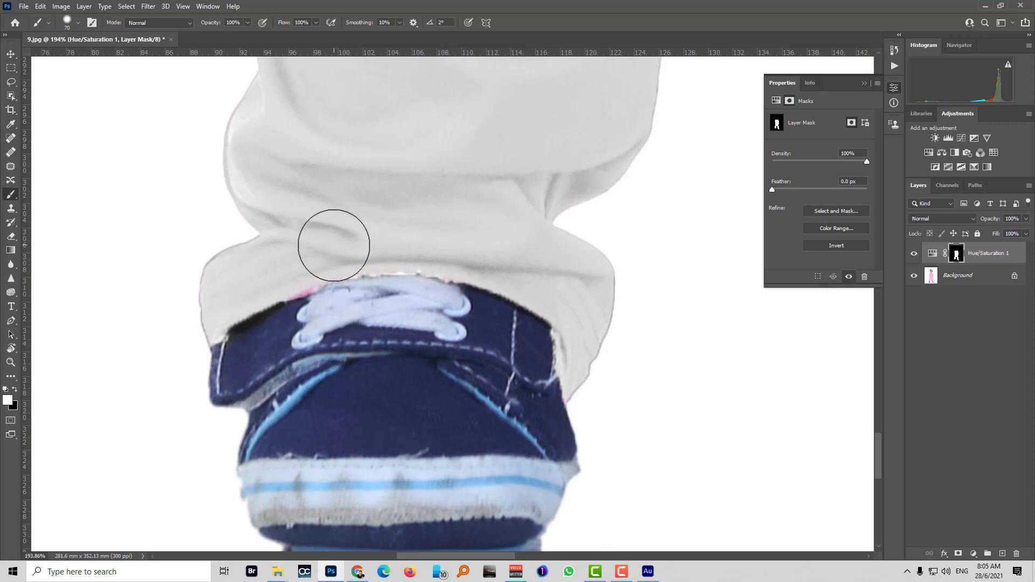
# Paint black on the mask over the fully grey shoe to restore its blue colour, and white along the trouser hem above it
pyautogui.hscroll(10, 83, 277)
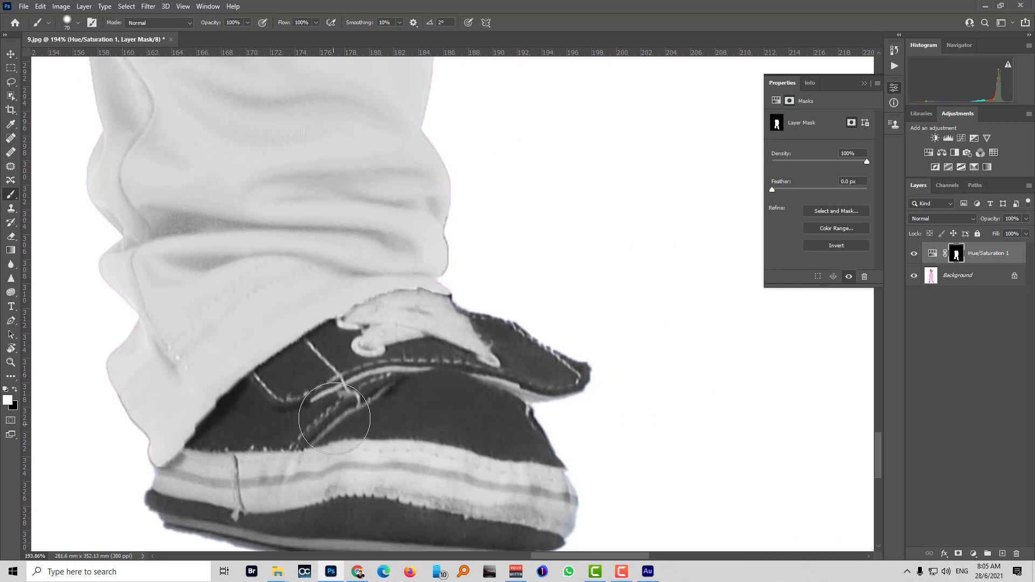
pyautogui.press('x')
pyautogui.moveTo(337, 421)
pyautogui.mouseDown()
pyautogui.moveTo(319, 397)
pyautogui.moveTo(381, 337)
pyautogui.moveTo(274, 411)
pyautogui.moveTo(183, 507)
pyautogui.moveTo(302, 518)
pyautogui.moveTo(520, 427)
pyautogui.moveTo(523, 357)
pyautogui.mouseUp()
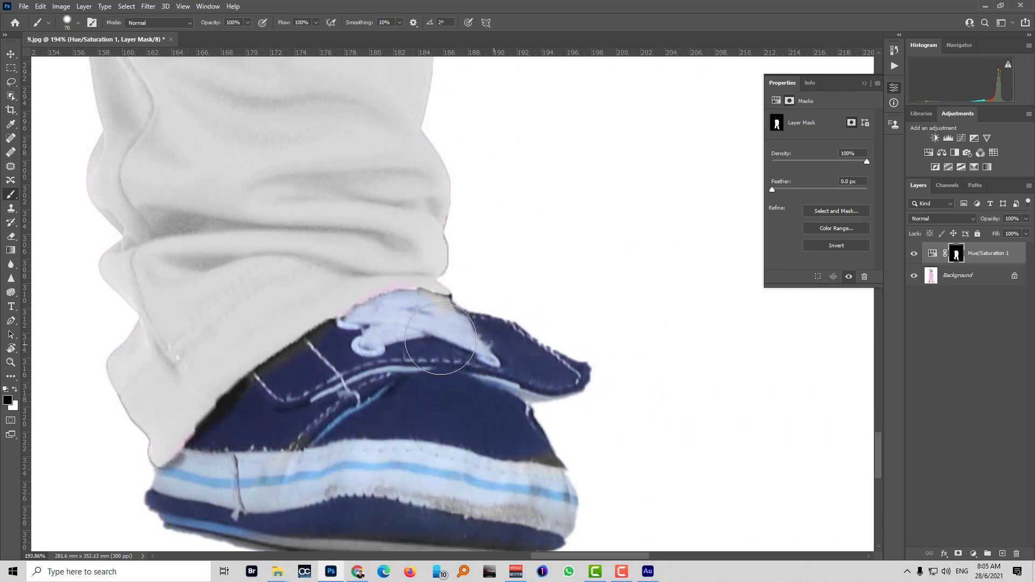
pyautogui.moveTo(498, 398)
pyautogui.mouseDown()
pyautogui.moveTo(593, 169)
pyautogui.moveTo(538, 372)
pyautogui.mouseUp()
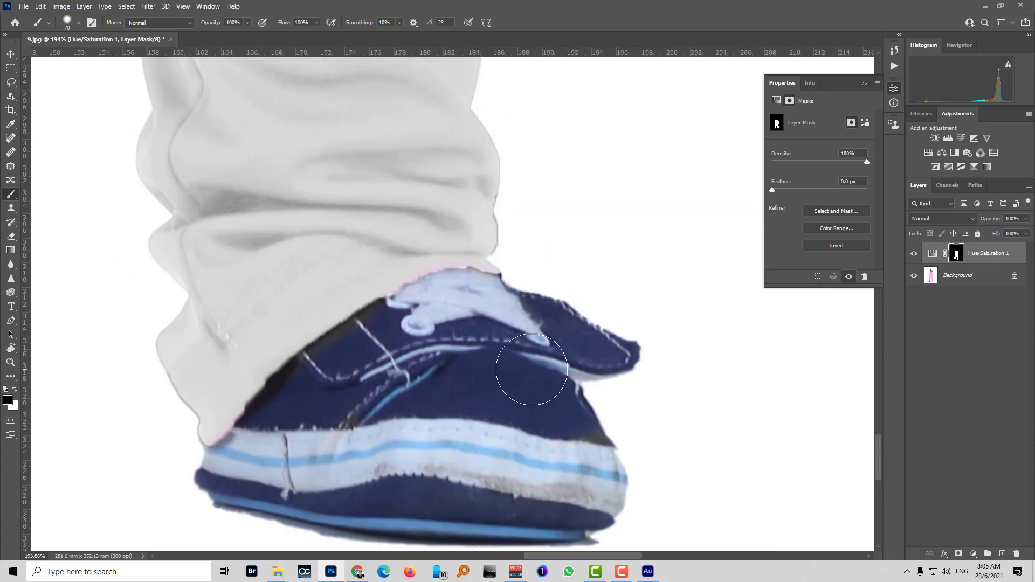
pyautogui.press('x')
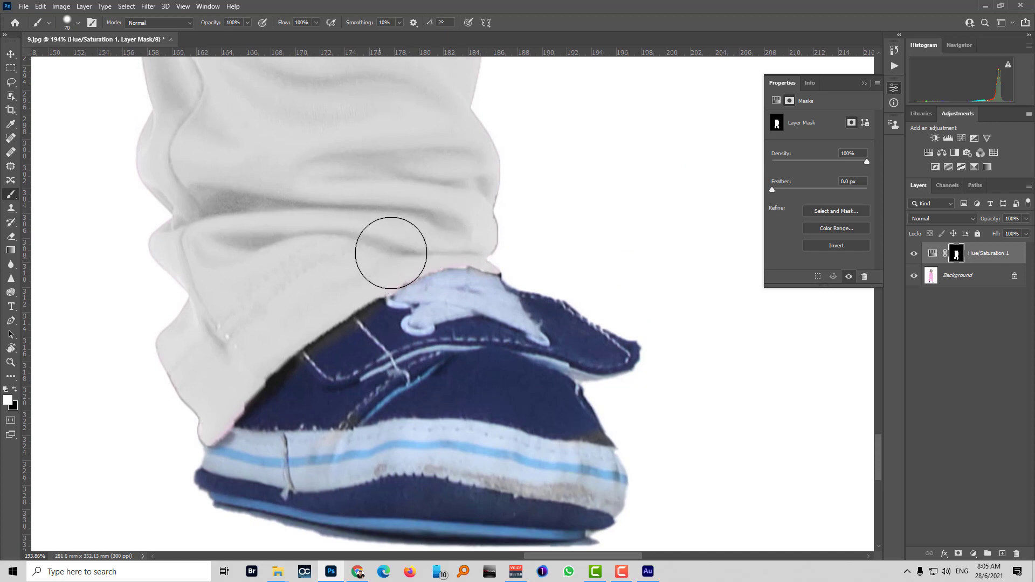
# Select the lowered hand with the Object Selection tool, paint black over it on the mask to restore the skin colour, and deselect
pyautogui.scroll(-6, 431, 235)
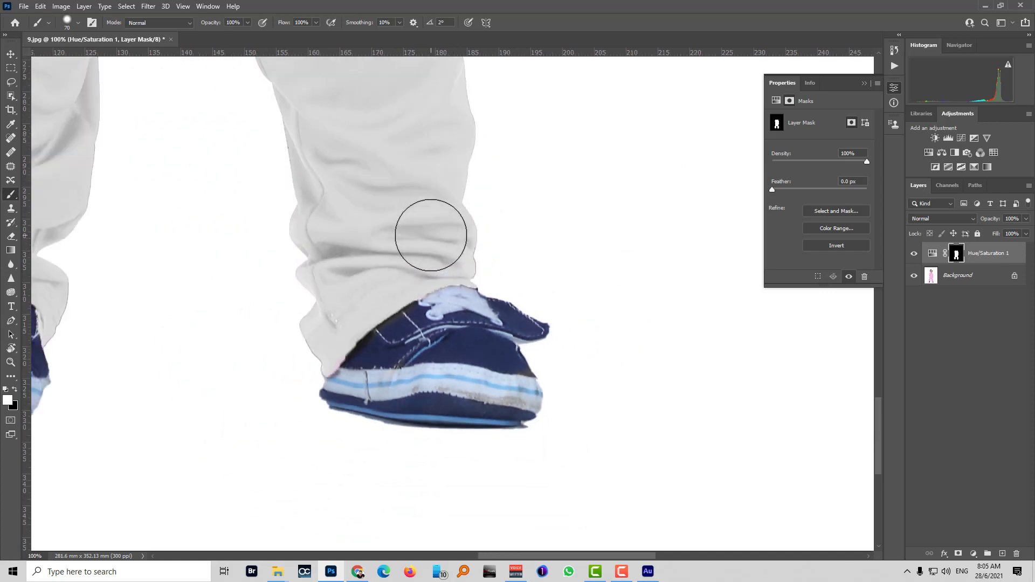
pyautogui.moveTo(415, 139); pyautogui.dragTo(382, 271)
pyautogui.hotkey('ctrl', 'space')
pyautogui.moveTo(434, 290); pyautogui.dragTo(534, 315)
pyautogui.press('w')
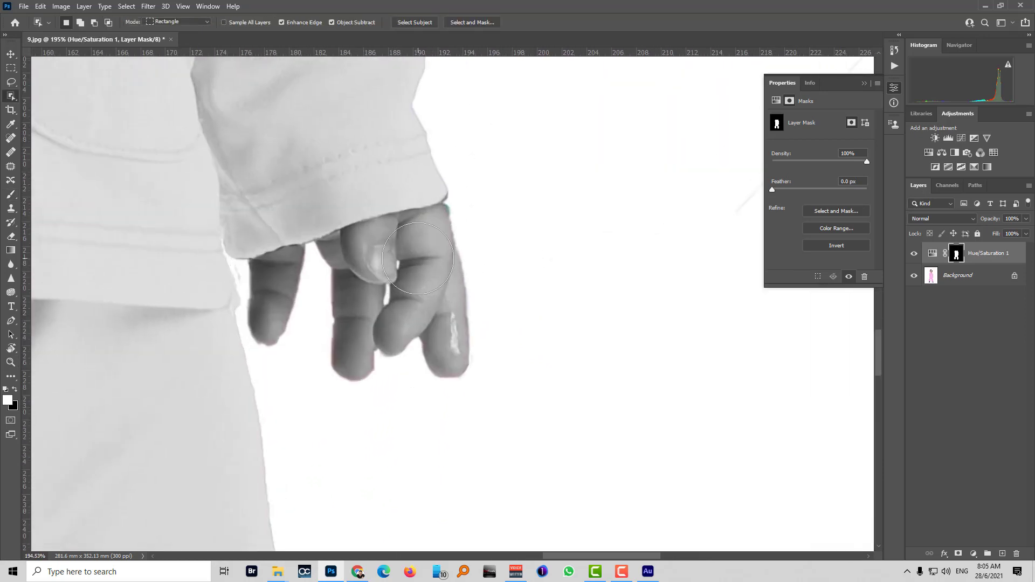
pyautogui.rightClick(9, 96)
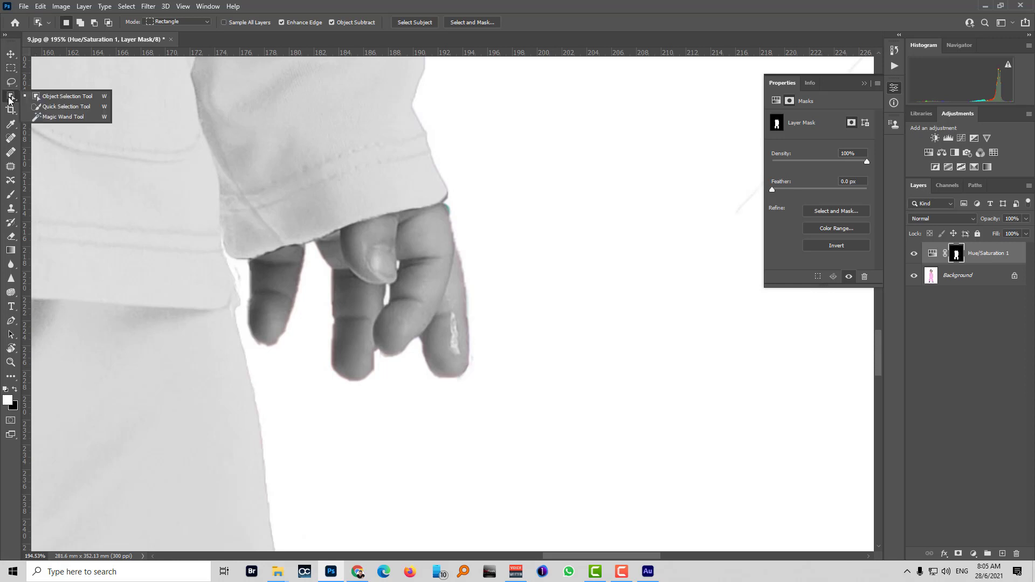
pyautogui.click(43, 97)
pyautogui.moveTo(236, 219); pyautogui.dragTo(491, 399)
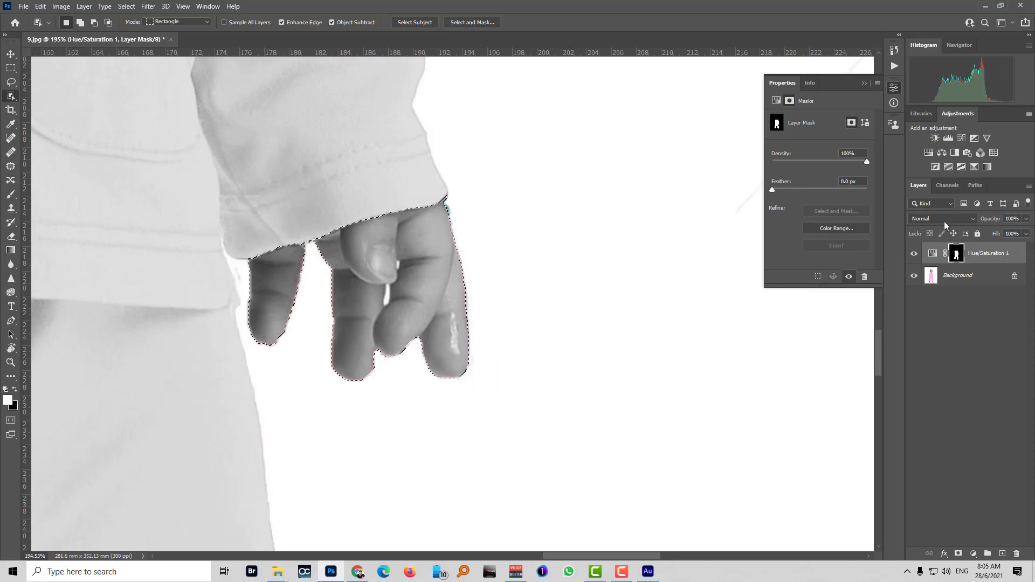
pyautogui.press('b')
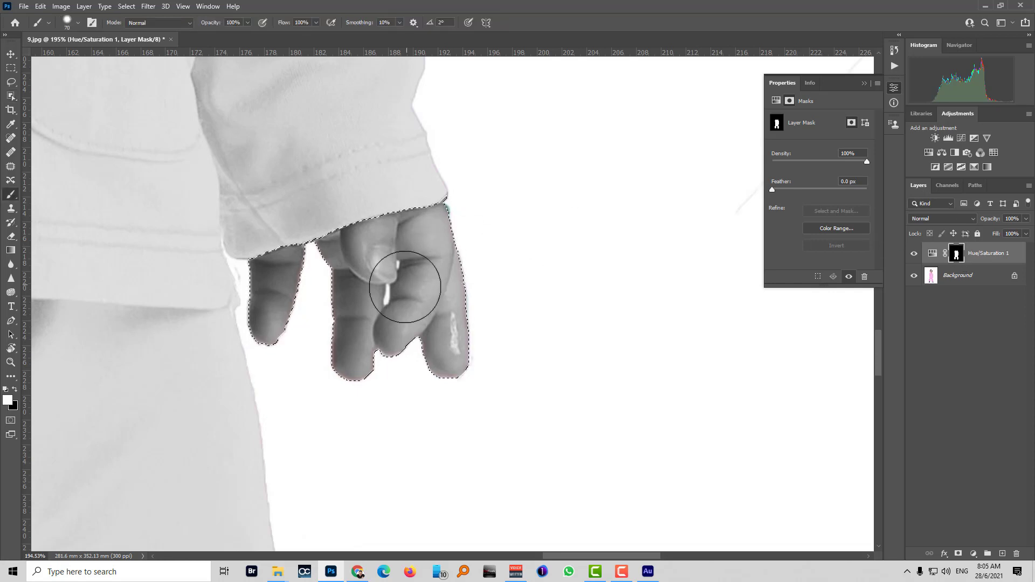
pyautogui.press('x')
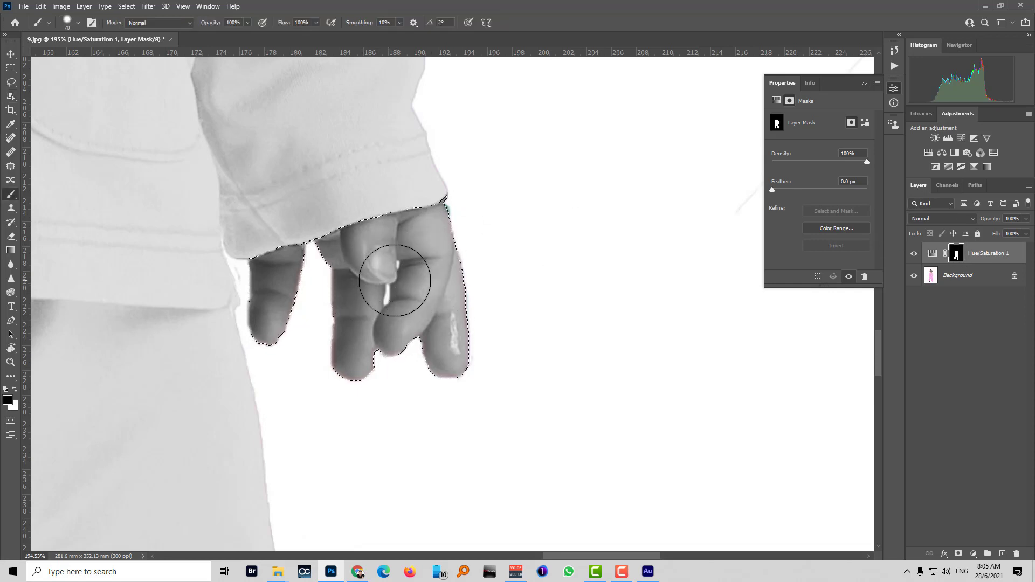
pyautogui.moveTo(407, 278)
pyautogui.mouseDown()
pyautogui.moveTo(358, 291)
pyautogui.moveTo(436, 264)
pyautogui.moveTo(456, 245)
pyautogui.moveTo(387, 246)
pyautogui.moveTo(228, 278)
pyautogui.moveTo(430, 327)
pyautogui.moveTo(434, 315)
pyautogui.moveTo(471, 355)
pyautogui.moveTo(366, 379)
pyautogui.moveTo(377, 374)
pyautogui.moveTo(329, 356)
pyautogui.mouseUp()
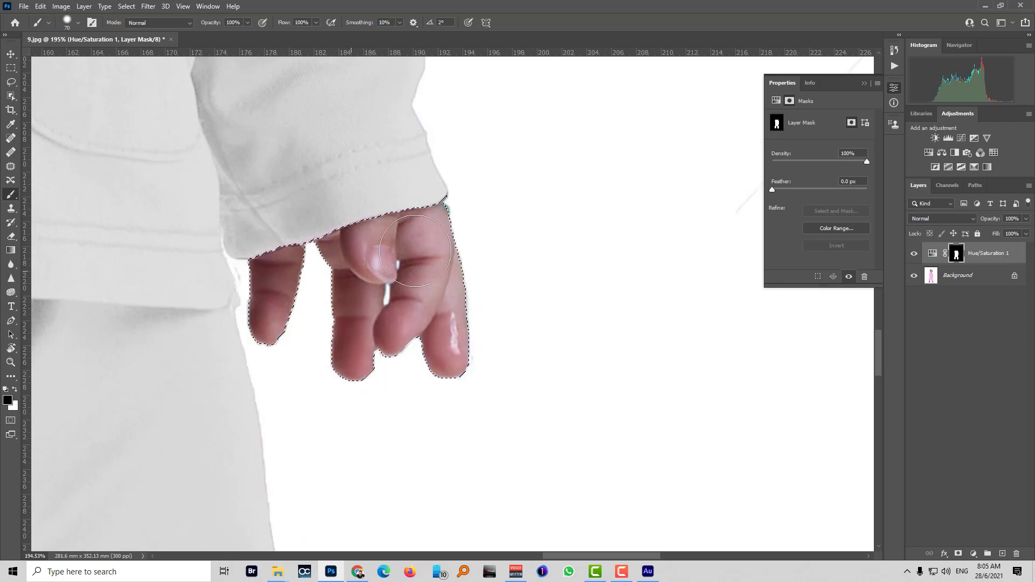
pyautogui.hotkey('ctrl', 'd')
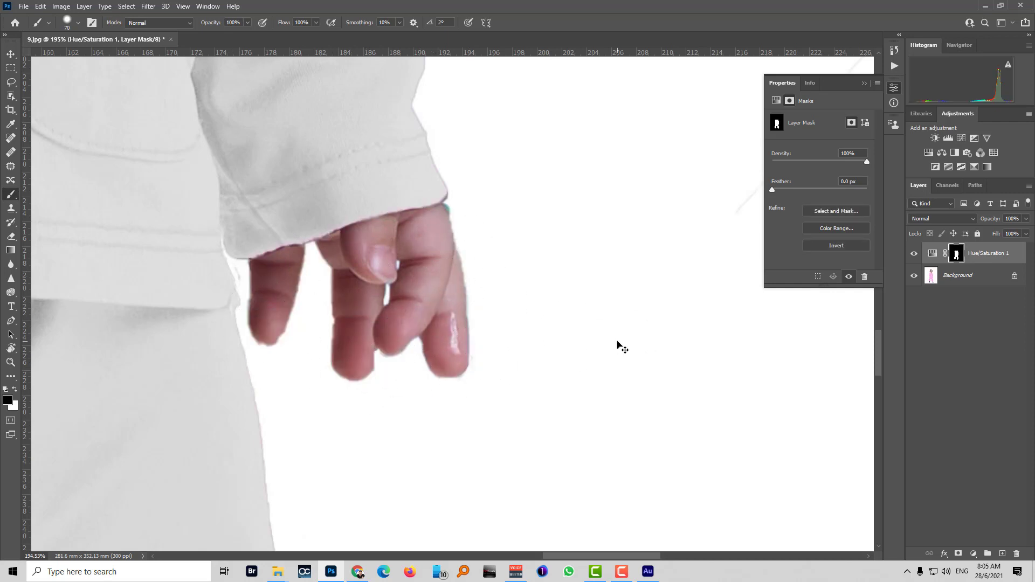
# Adjust the existing Hue/Saturation layer to hue -20, saturation -100 and lightness +6
pyautogui.hotkey('ctrl', '-')
pyautogui.hotkey('ctrl', '-')
pyautogui.hotkey('ctrl', '-')
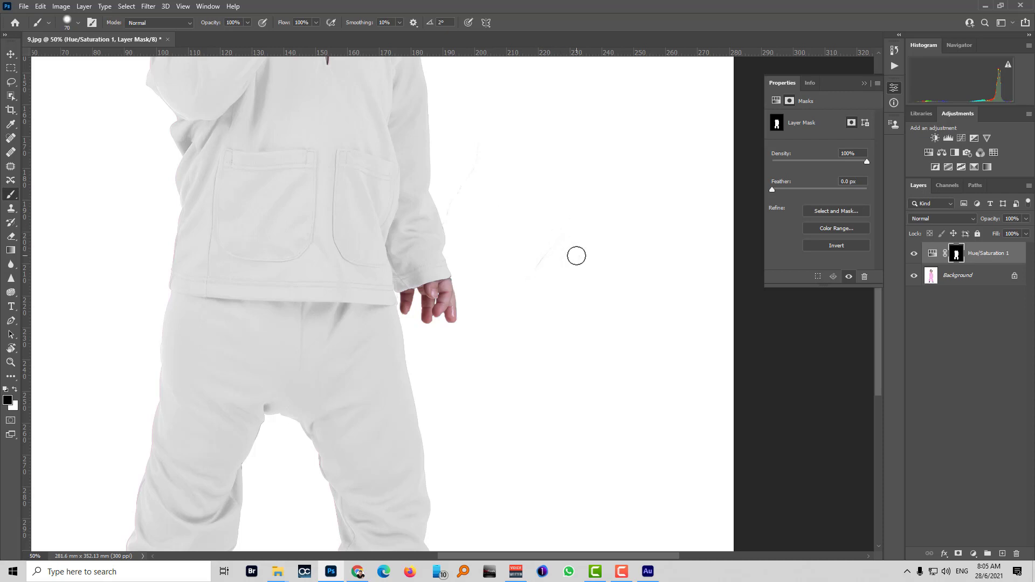
pyautogui.hotkey('ctrl', '-')
pyautogui.hotkey('ctrl', '-')
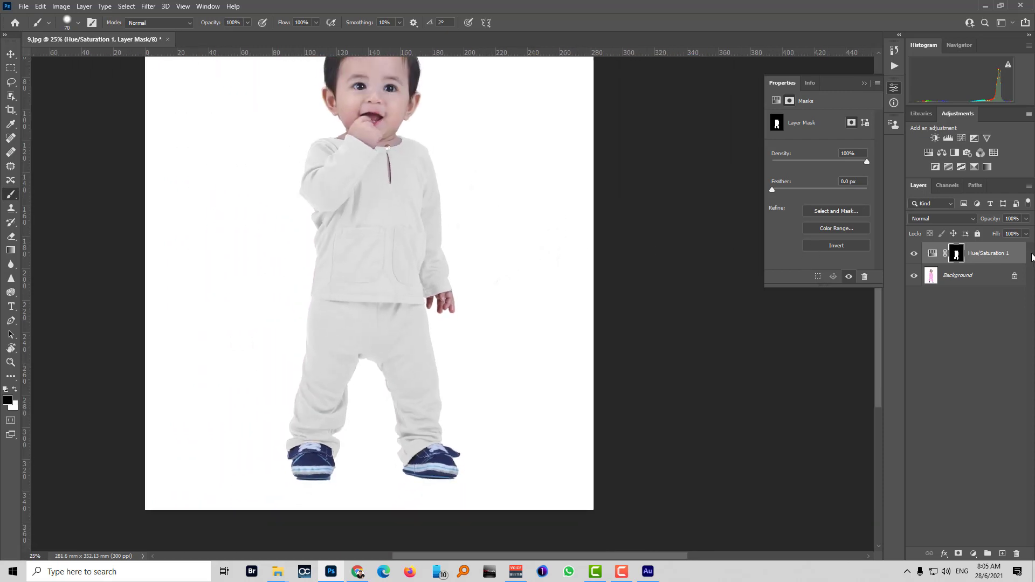
pyautogui.click(932, 255)
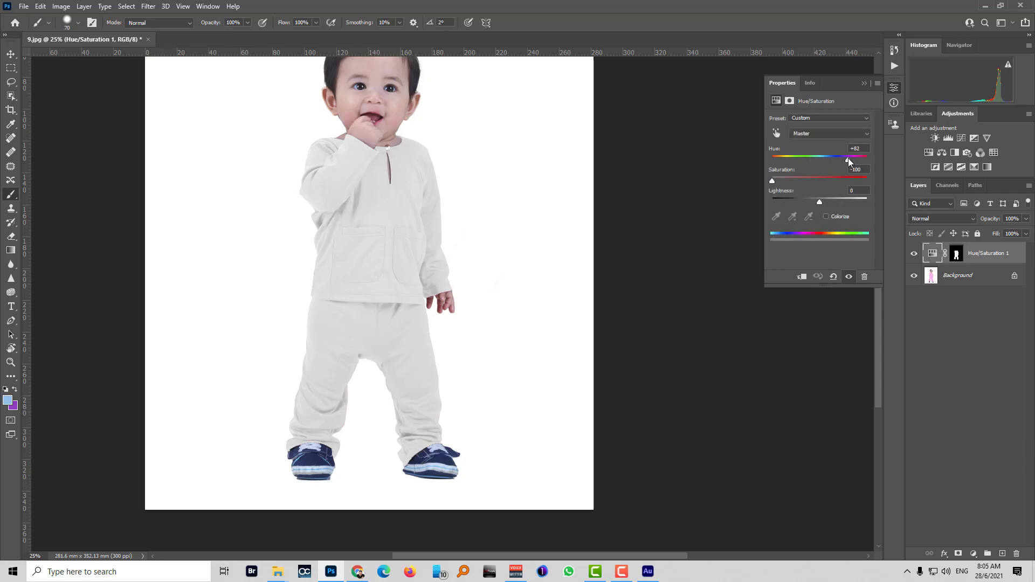
pyautogui.moveTo(848, 158); pyautogui.dragTo(829, 159)
pyautogui.moveTo(772, 180); pyautogui.dragTo(809, 160)
pyautogui.hotkey('ctrl', '-')
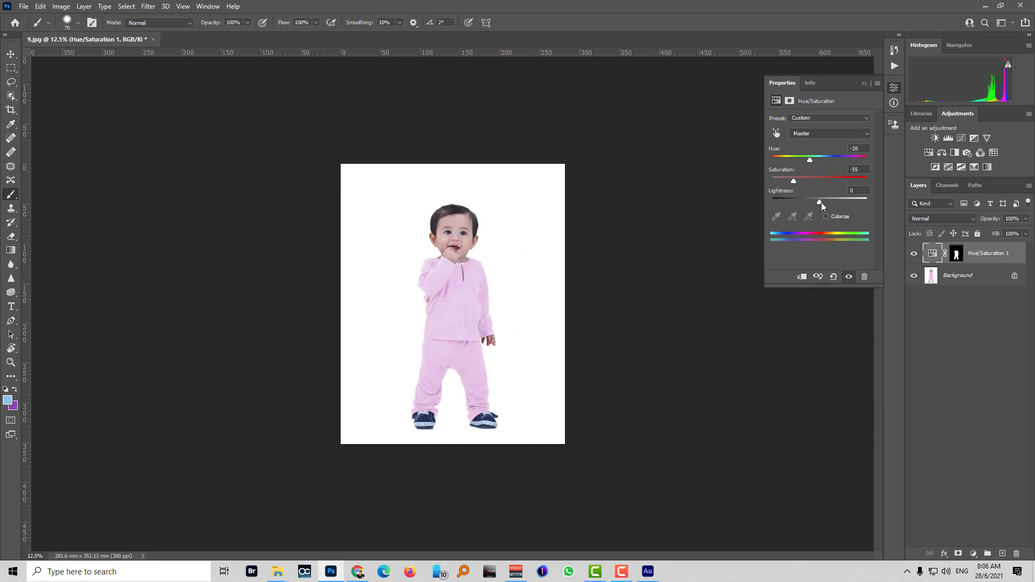
pyautogui.moveTo(821, 202); pyautogui.dragTo(720, 181)
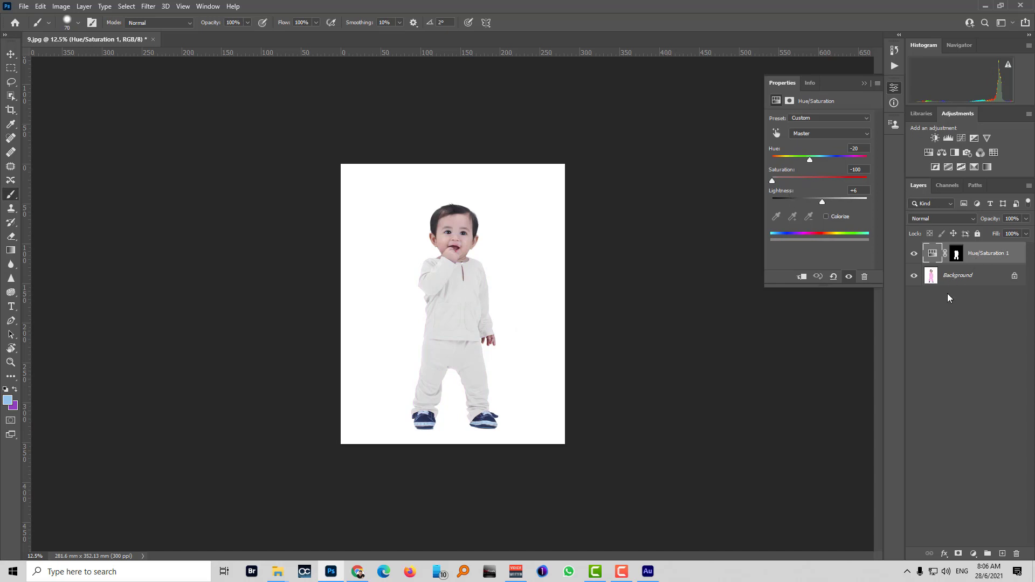
# Add a Solid Color fill layer above the Hue/Saturation layer with the colour R 250, G 100, B 50
pyautogui.click(973, 553)
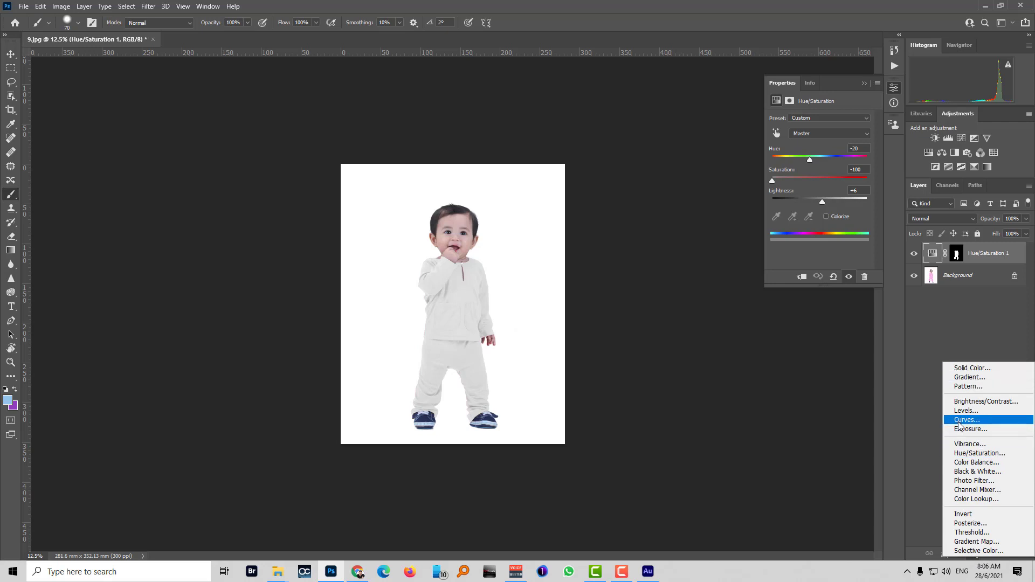
pyautogui.click(972, 369)
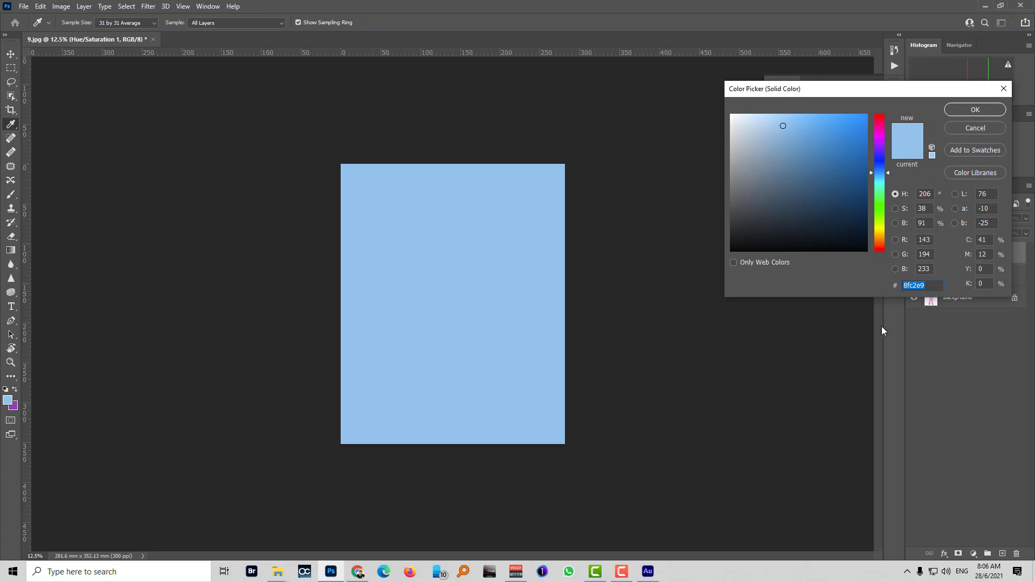
pyautogui.doubleClick(923, 240)
pyautogui.write('250')
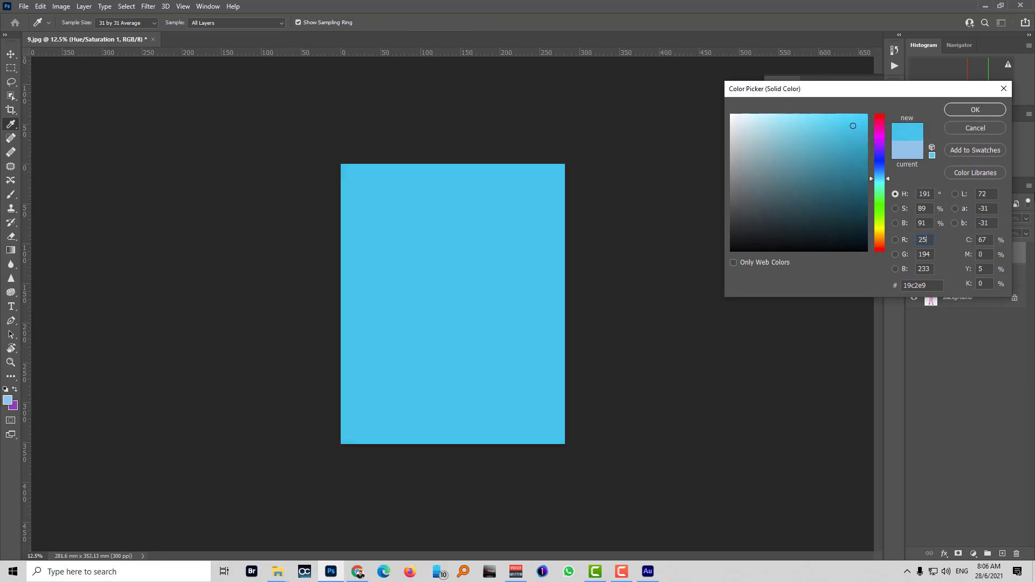
pyautogui.doubleClick(922, 255)
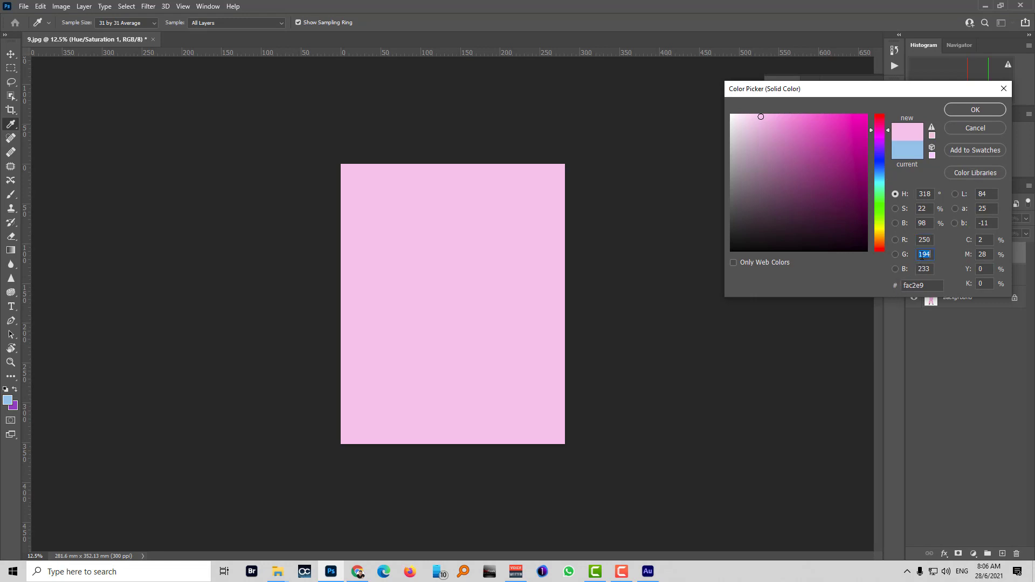
pyautogui.write('100')
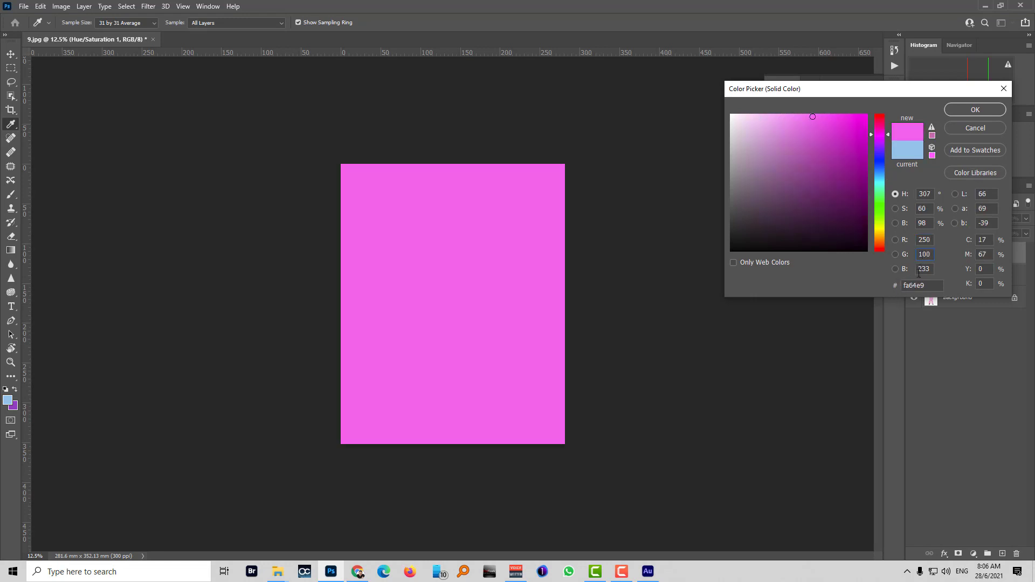
pyautogui.doubleClick(921, 268)
pyautogui.write('50')
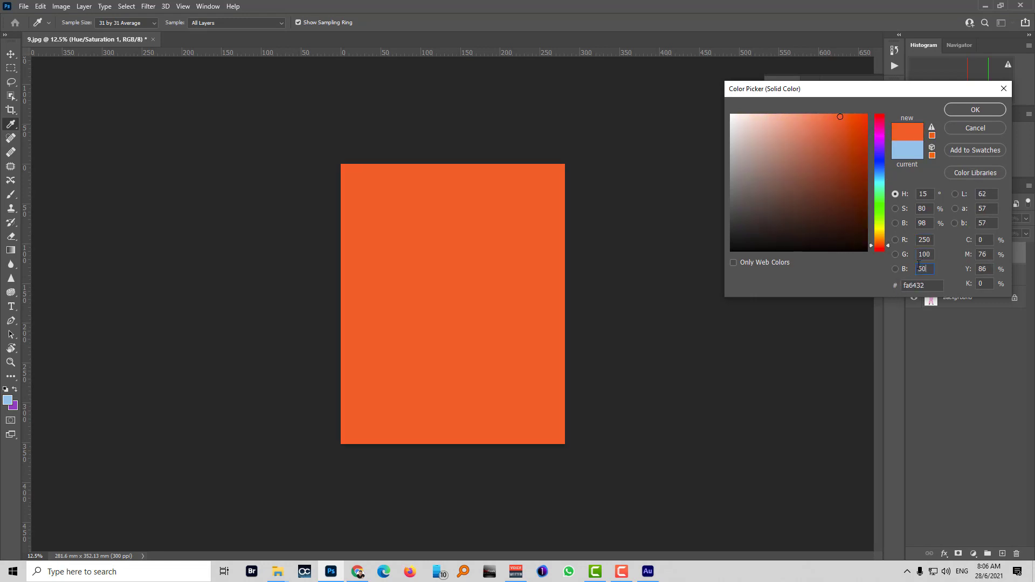
pyautogui.click(980, 108)
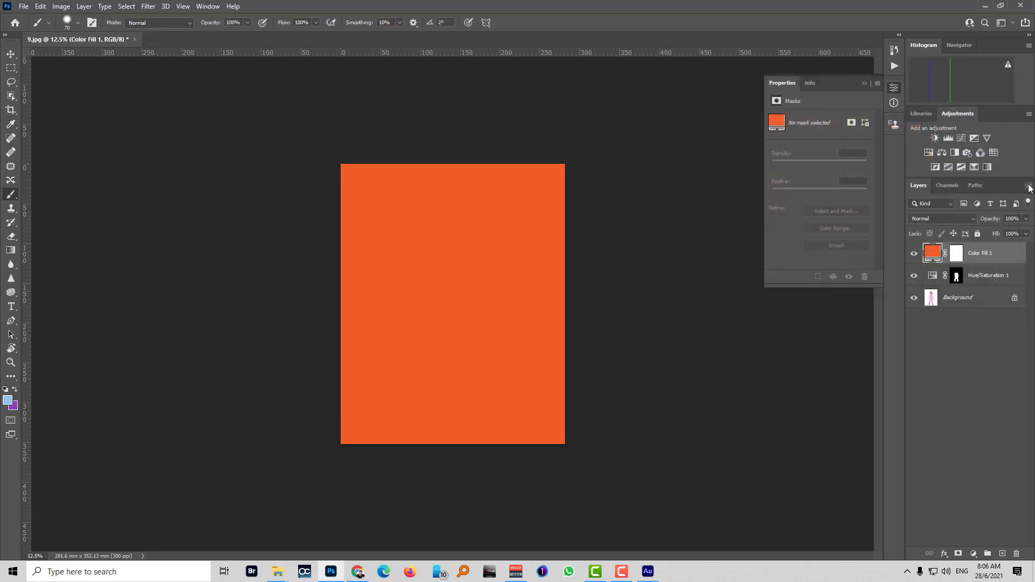
# Set the orange fill layer's blend mode to Color, move the outfit mask onto it from Hue/Saturation 1, and hide Hue/Saturation 1
pyautogui.click(951, 221)
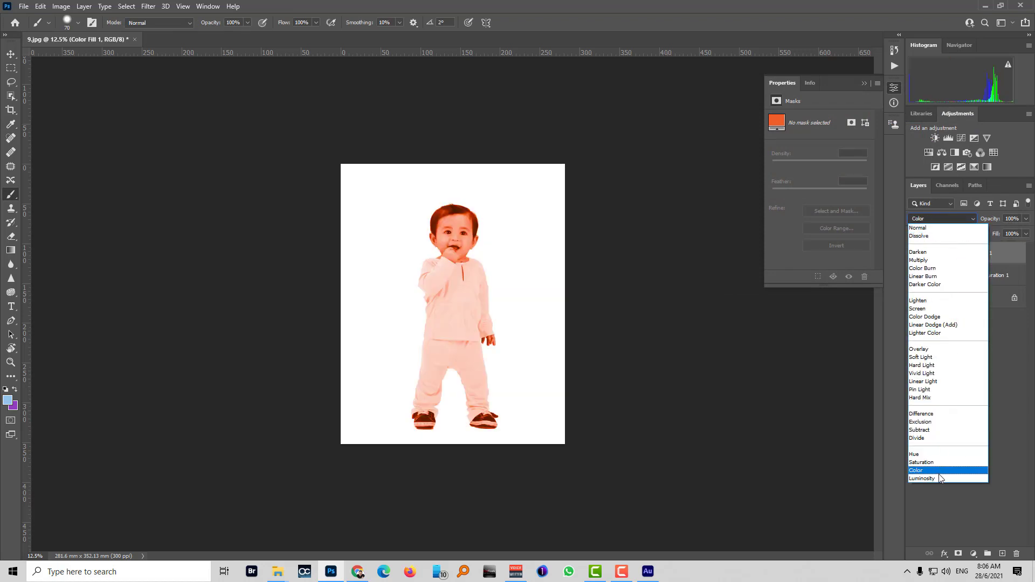
pyautogui.click(939, 474)
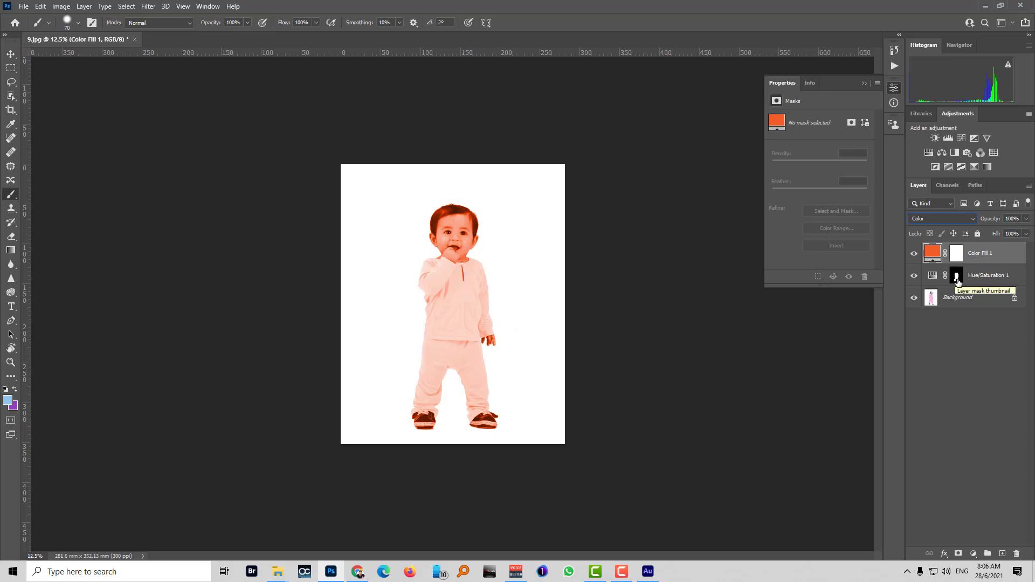
pyautogui.moveTo(956, 281); pyautogui.dragTo(957, 254)
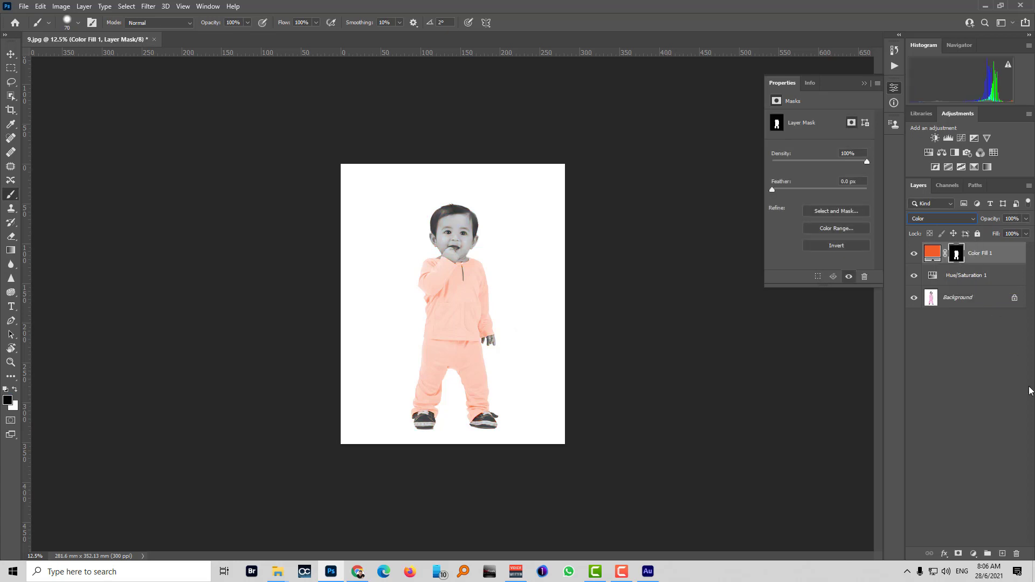
pyautogui.click(916, 277)
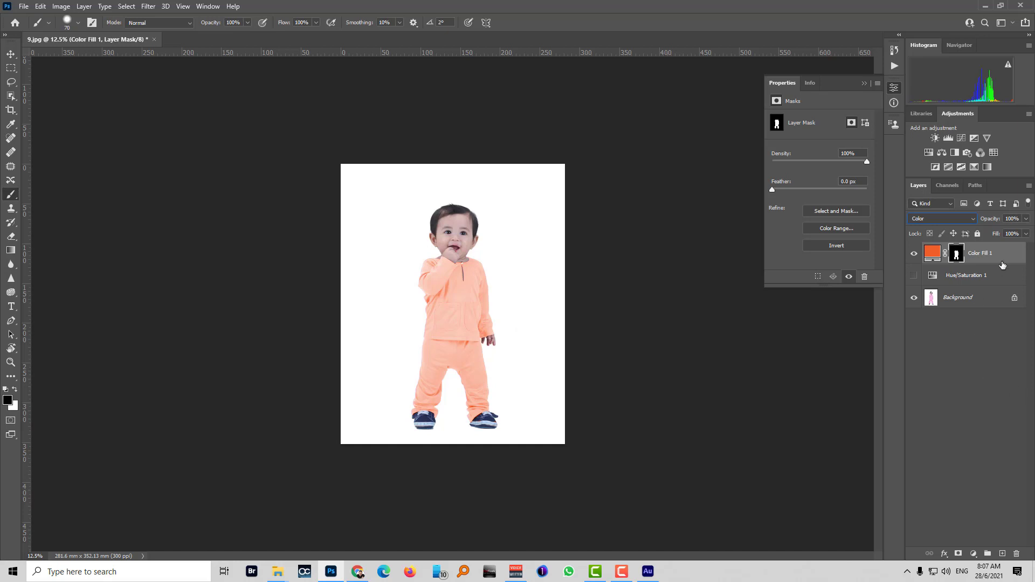
# Duplicate the orange fill layer with its mask, hide the original fill, and recolour the duplicate dark blue, 182b9c
pyautogui.hotkey('ctrl', 'j')
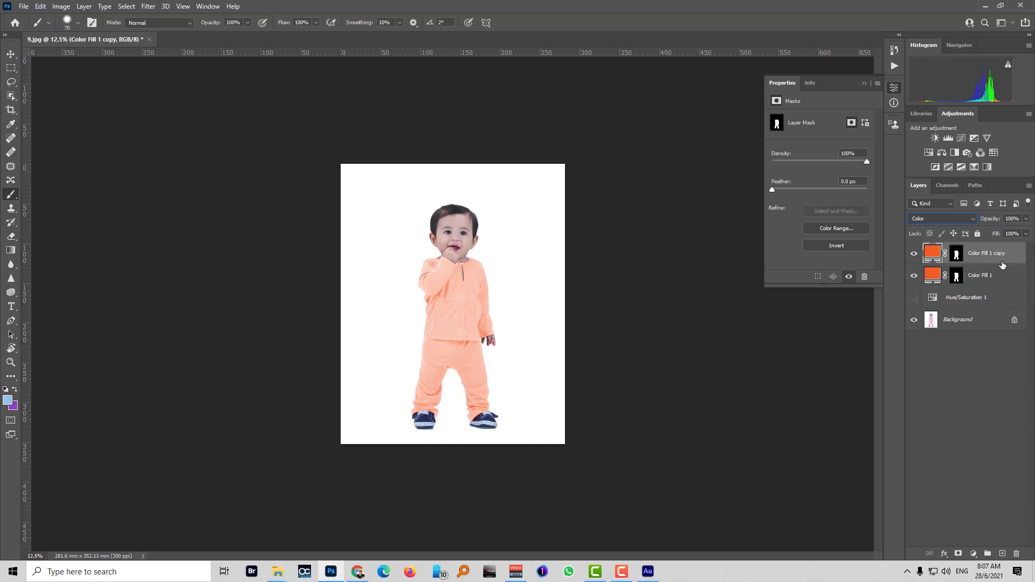
pyautogui.click(914, 276)
pyautogui.doubleClick(933, 261)
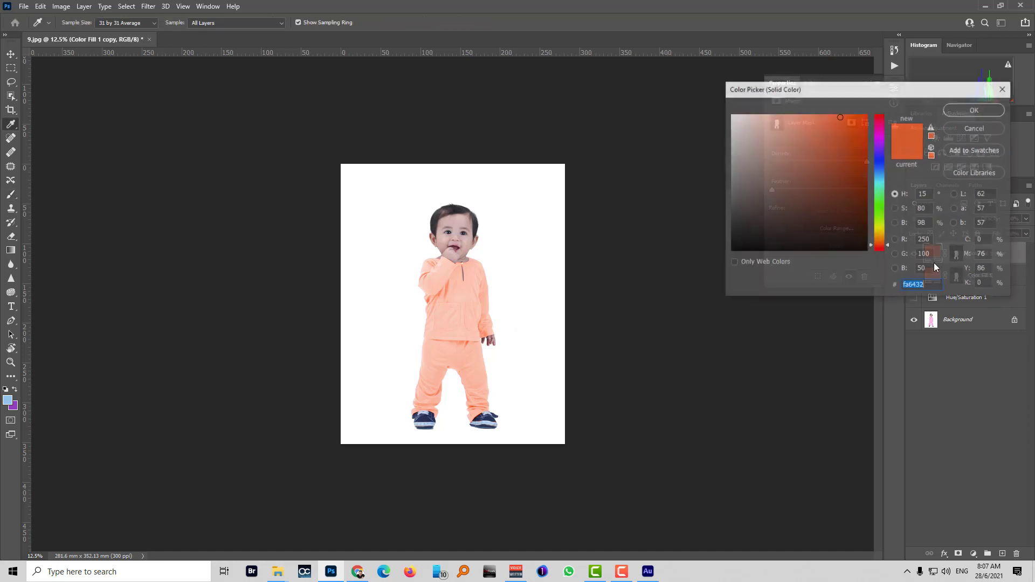
pyautogui.write('f54105')
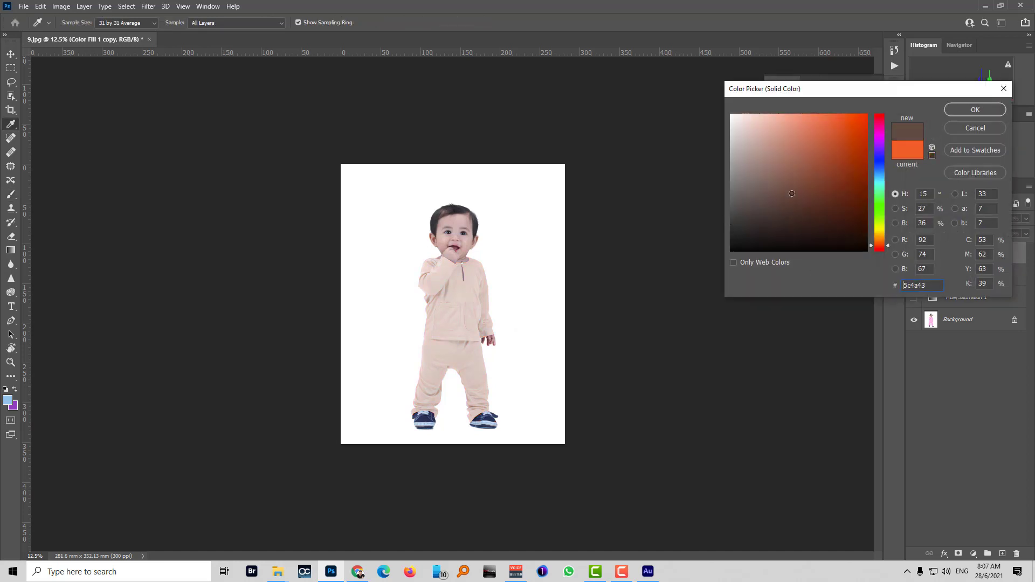
pyautogui.moveTo(880, 173); pyautogui.dragTo(879, 163)
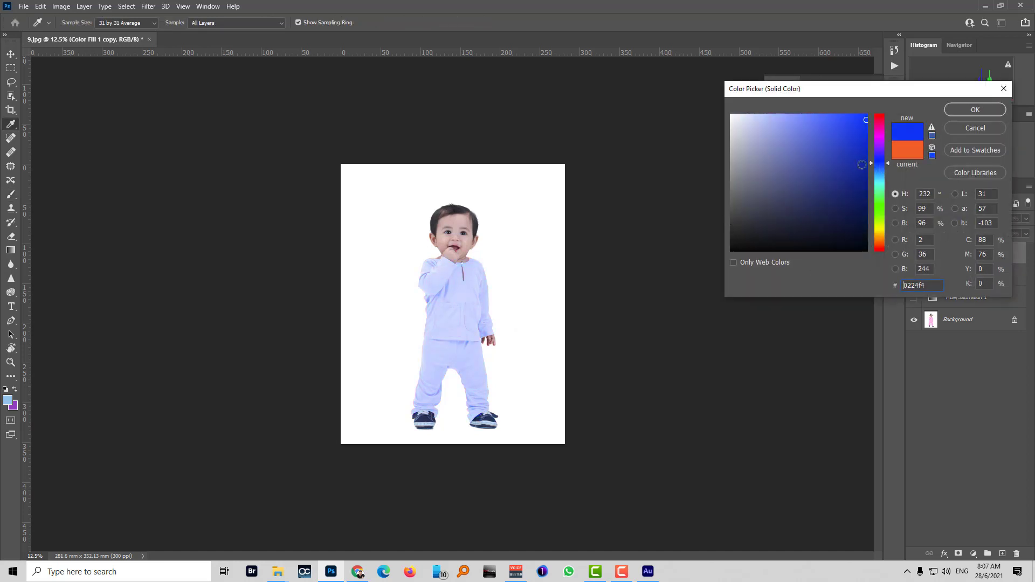
pyautogui.moveTo(865, 118); pyautogui.dragTo(859, 169)
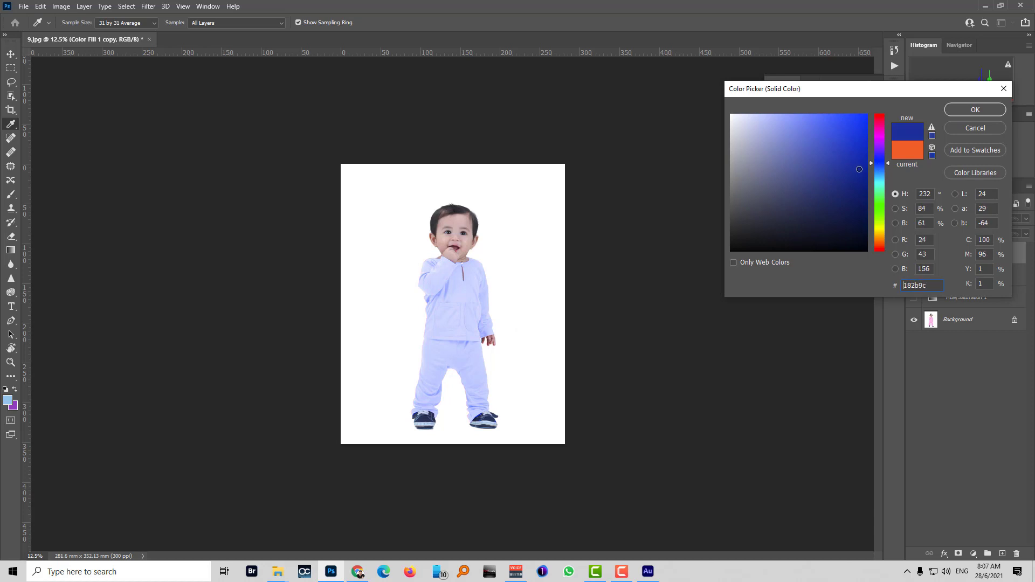
pyautogui.click(976, 109)
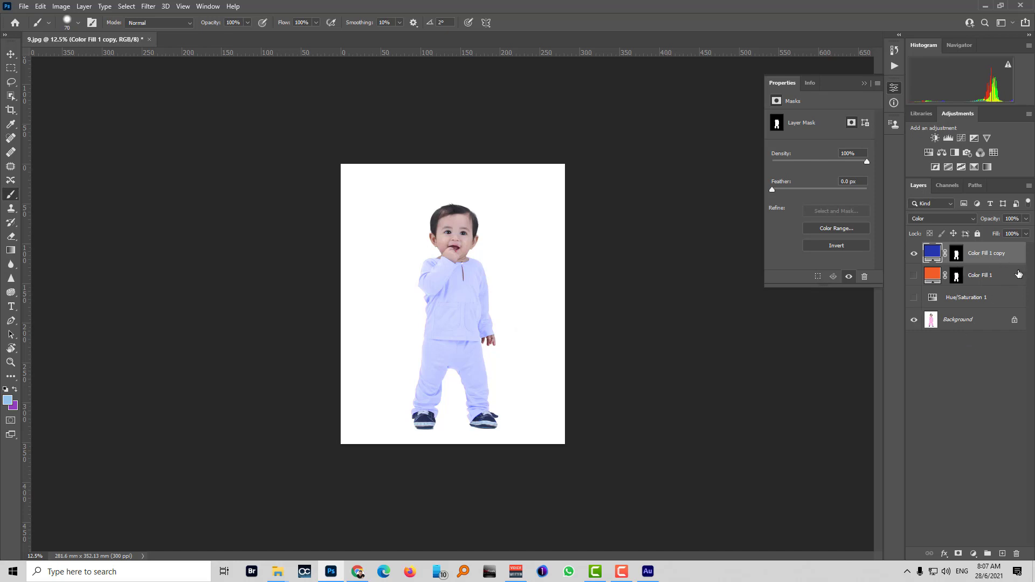
# Briefly show and hide the Hue/Saturation layer to compare, and recolour the duplicated fill layer to a deeper blue, 001593
pyautogui.click(913, 298)
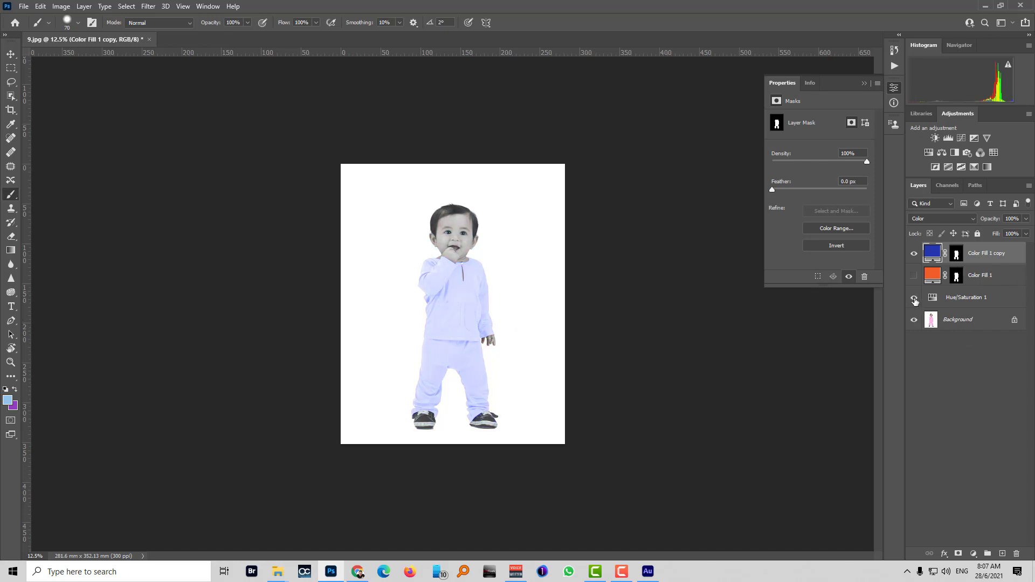
pyautogui.click(913, 298)
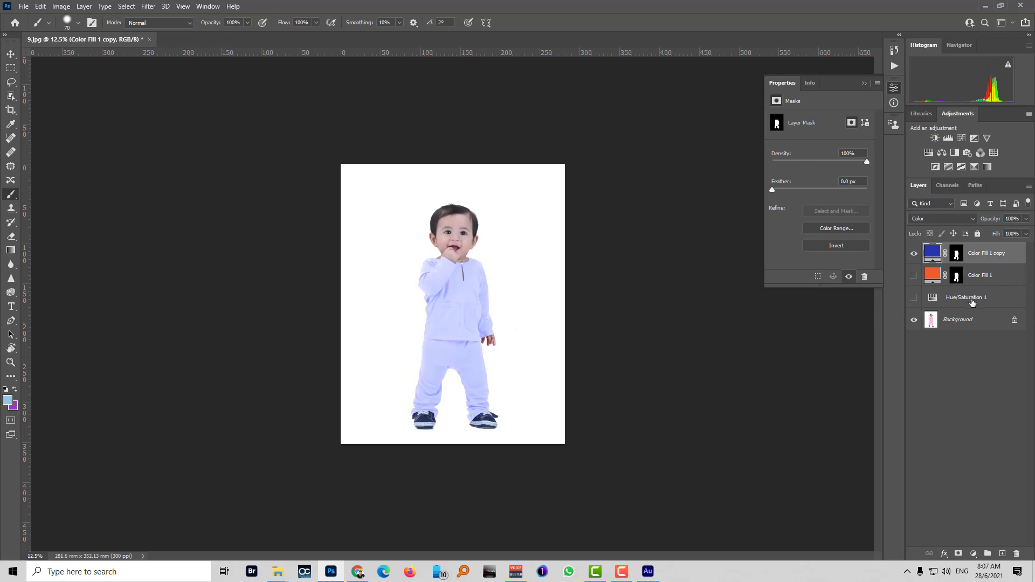
pyautogui.doubleClick(932, 252)
pyautogui.moveTo(839, 207)
pyautogui.mouseDown()
pyautogui.moveTo(872, 203)
pyautogui.moveTo(885, 172)
pyautogui.mouseUp()
pyautogui.click(978, 111)
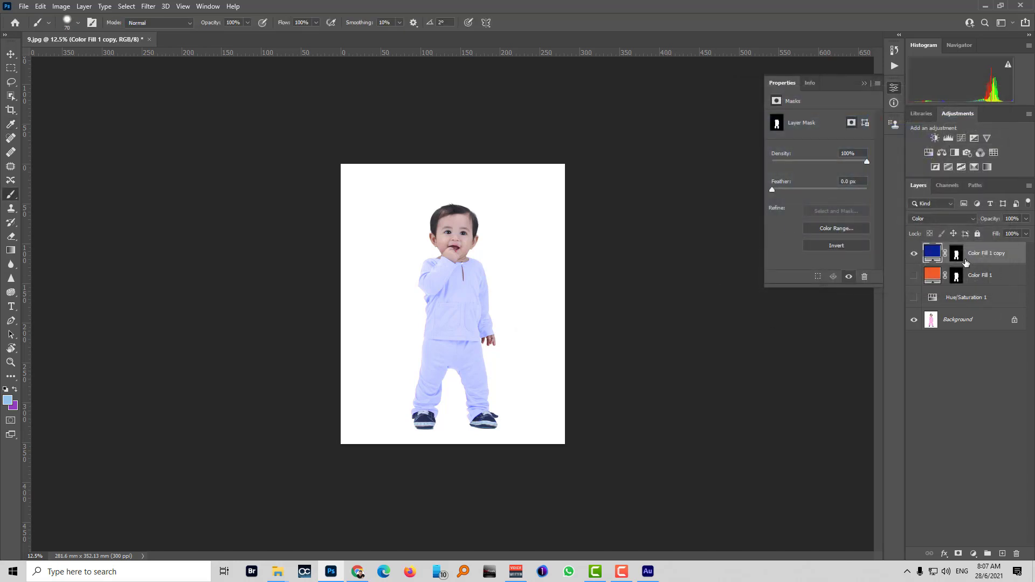
# Change the blue fill layer's blend mode to Hue
pyautogui.click(946, 218)
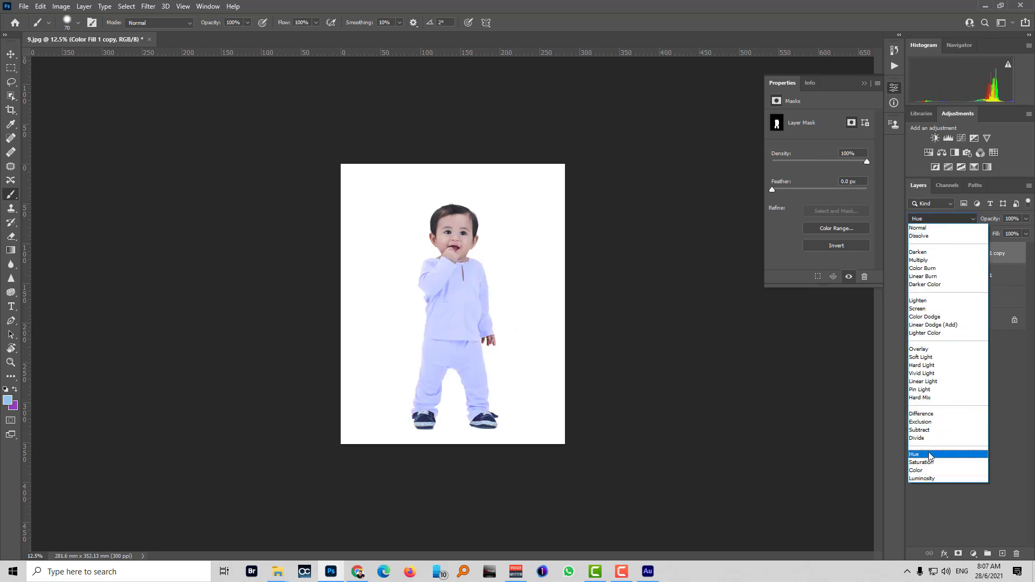
pyautogui.click(928, 455)
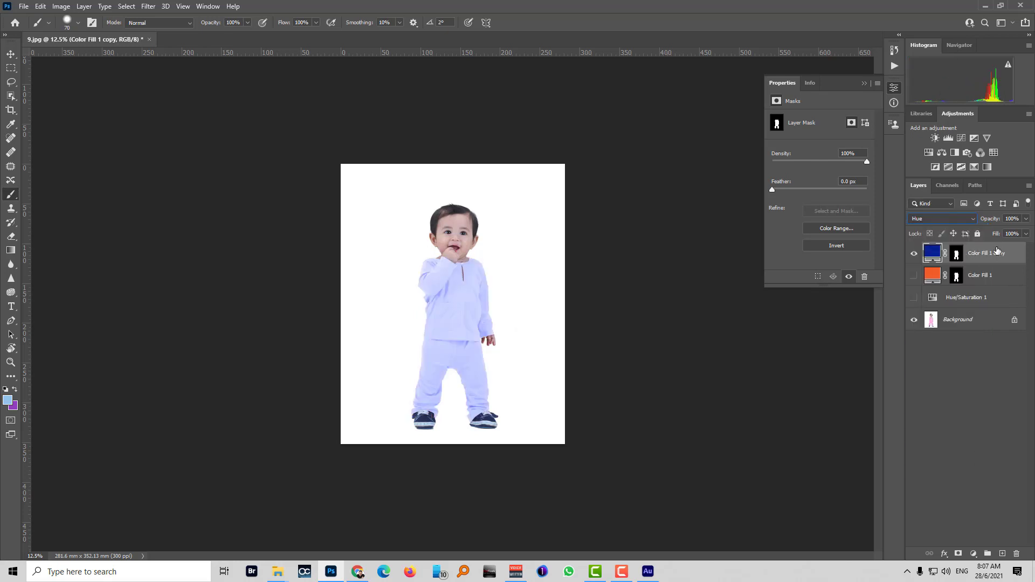
pyautogui.click(964, 220)
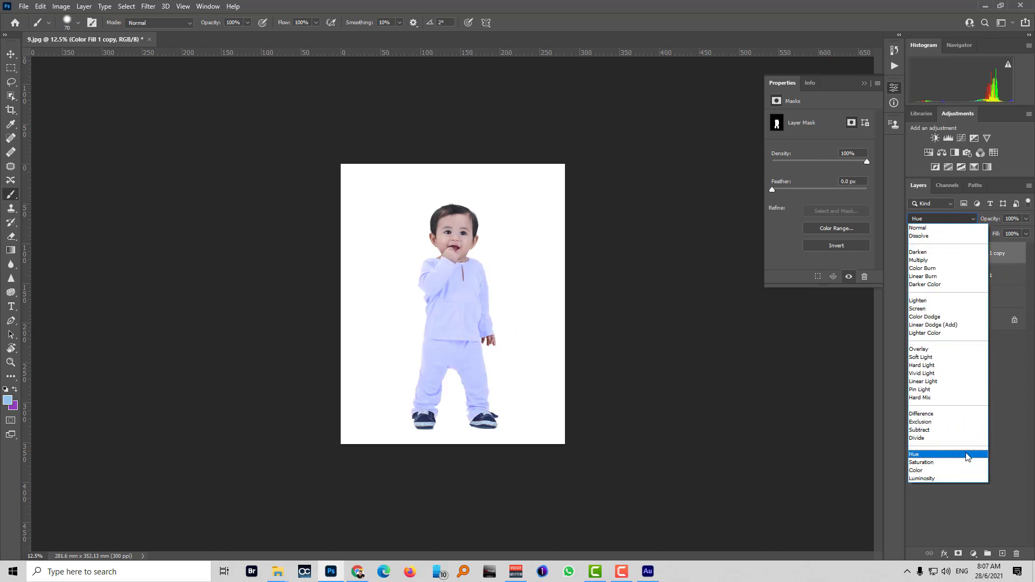
pyautogui.click(968, 455)
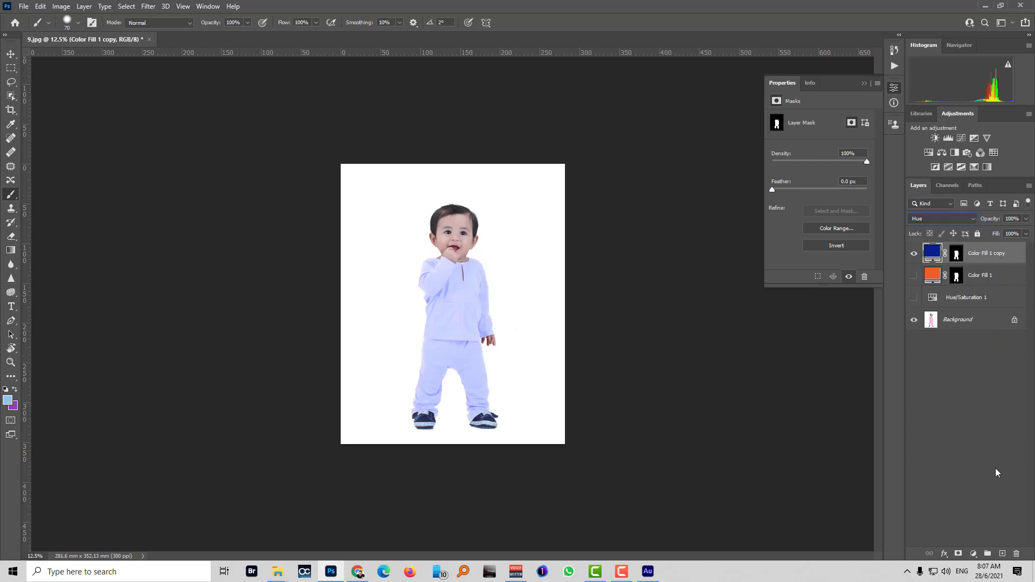
# Add a Levels adjustment layer on top and replace its mask with a copy of the blue fill layer's outfit mask
pyautogui.click(974, 554)
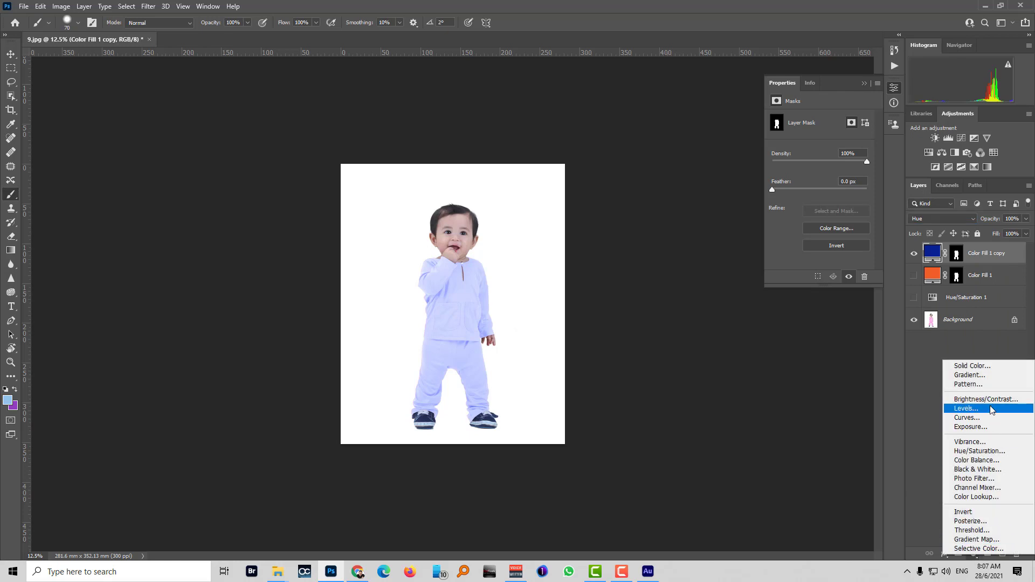
pyautogui.click(992, 410)
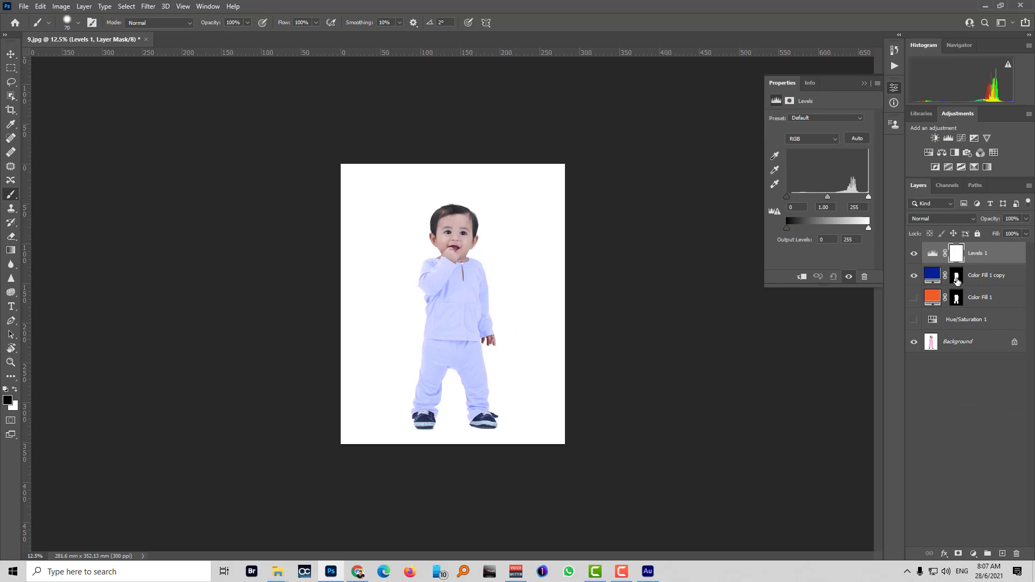
pyautogui.moveTo(957, 278)
pyautogui.mouseDown()
pyautogui.moveTo(957, 254)
pyautogui.moveTo(959, 275)
pyautogui.mouseUp()
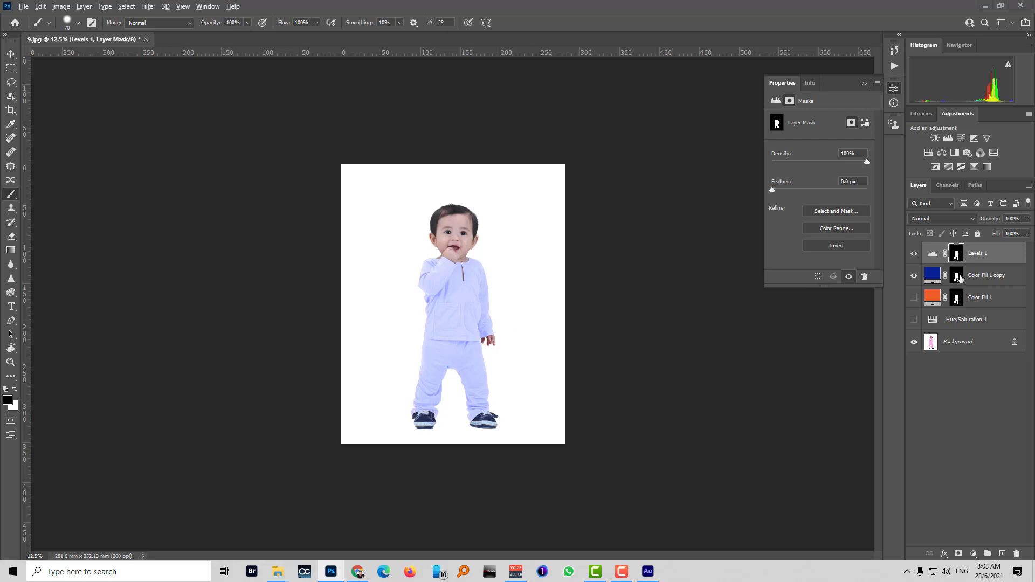
# Deepen the outfit's colour by setting the Levels input values to black 57, midtone 0.47 and white 248
pyautogui.click(936, 254)
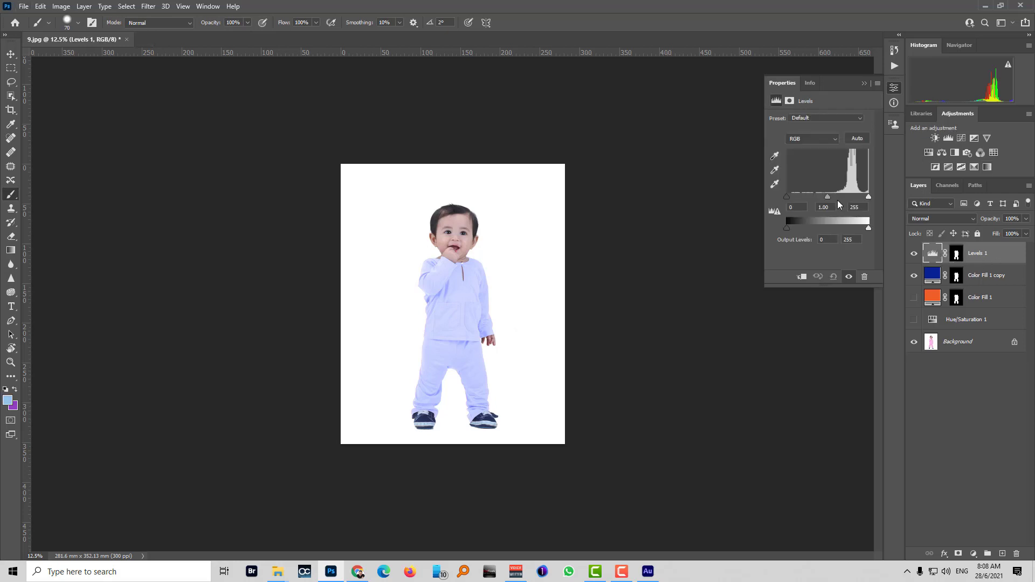
pyautogui.moveTo(827, 196); pyautogui.dragTo(798, 197)
pyautogui.moveTo(869, 196)
pyautogui.mouseDown()
pyautogui.moveTo(805, 200)
pyautogui.moveTo(849, 197)
pyautogui.mouseUp()
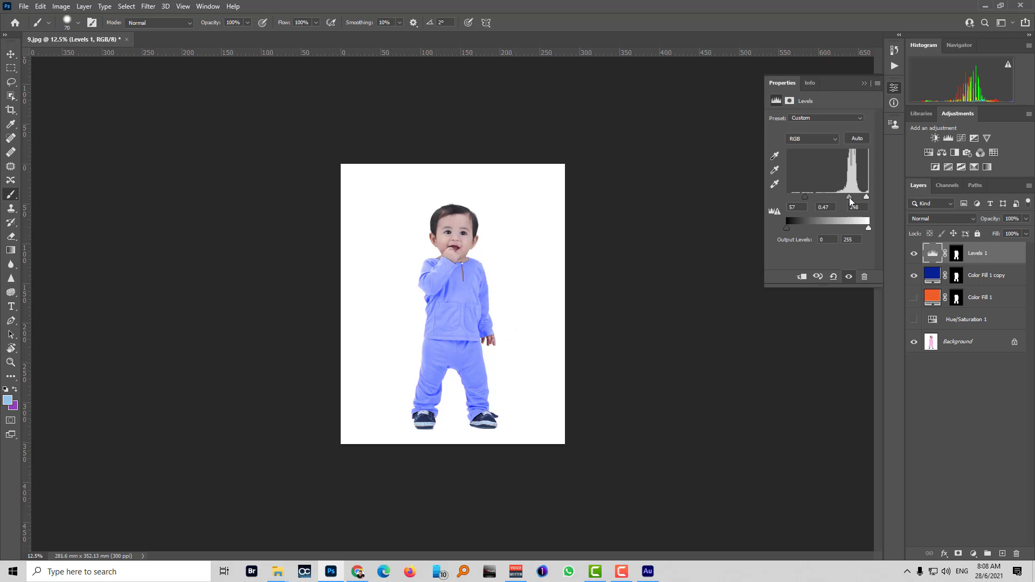
# Recolour the blue fill layer to bright green, 42ff00
pyautogui.doubleClick(932, 275)
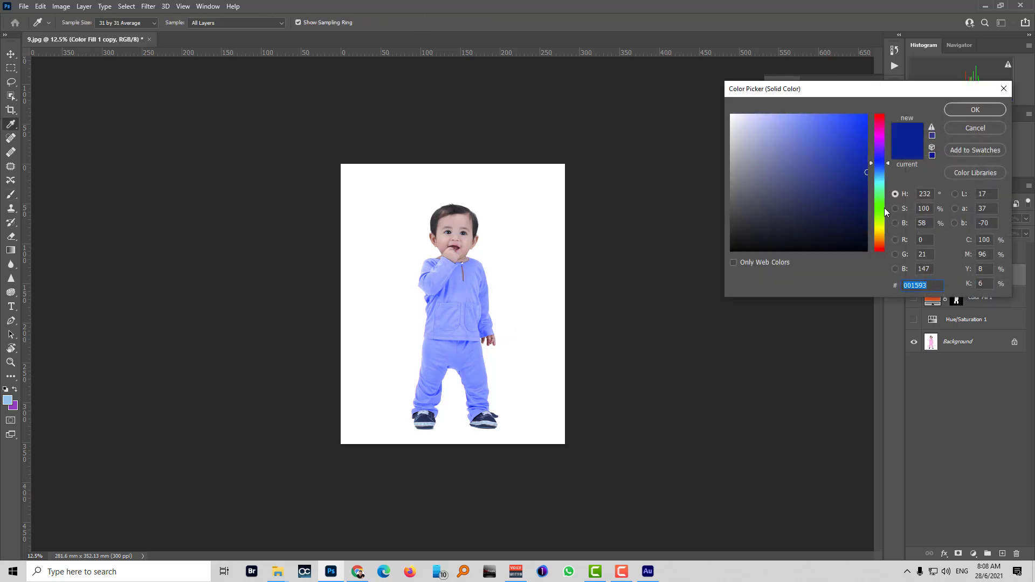
pyautogui.click(882, 212)
pyautogui.moveTo(858, 186)
pyautogui.mouseDown()
pyautogui.moveTo(866, 124)
pyautogui.moveTo(818, 155)
pyautogui.moveTo(862, 207)
pyautogui.moveTo(851, 116)
pyautogui.moveTo(866, 115)
pyautogui.mouseUp()
pyautogui.click(972, 109)
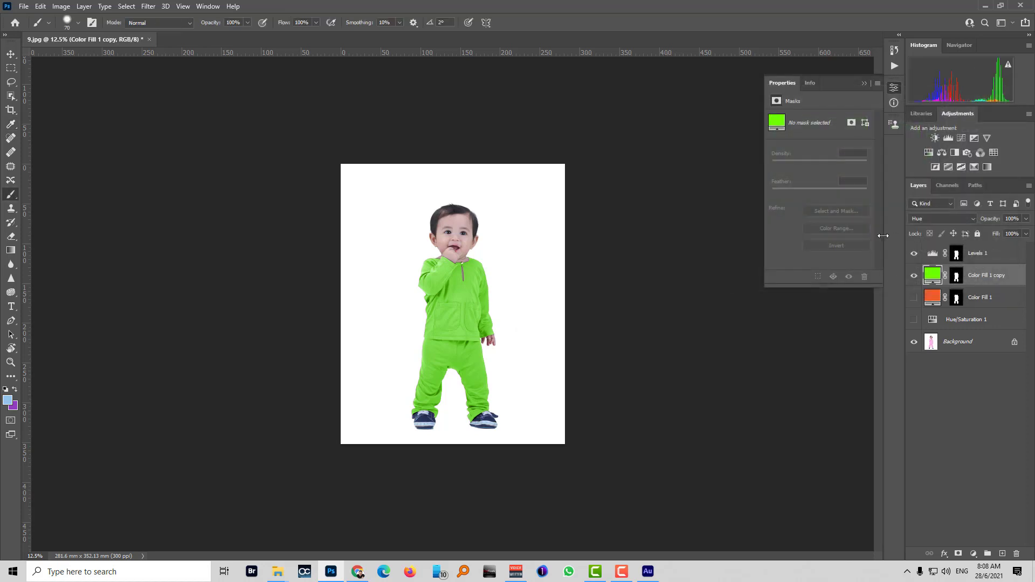
# Darken the bright green fill layer to a muted green, 3d8823
pyautogui.doubleClick(932, 278)
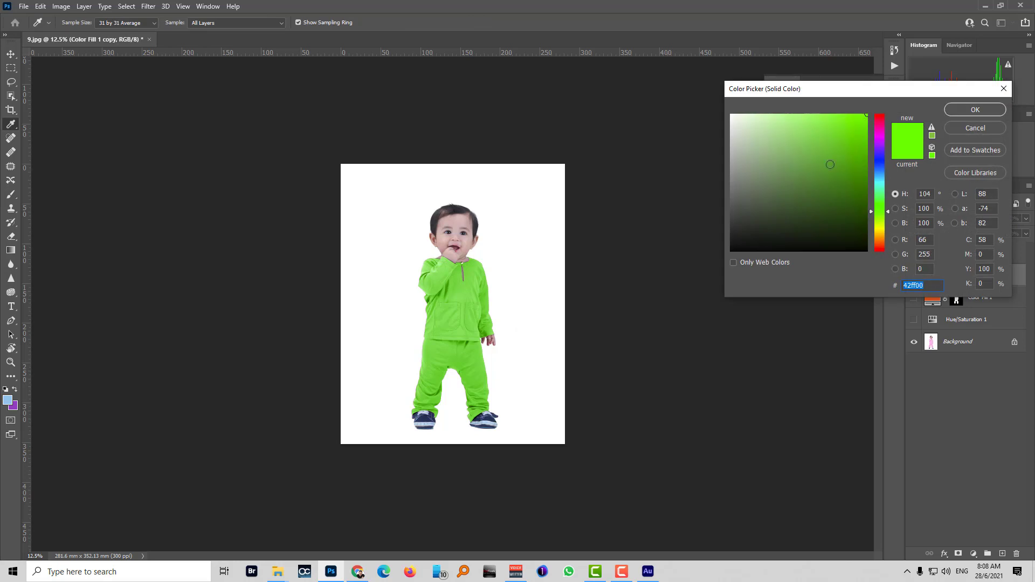
pyautogui.click(836, 189)
pyautogui.click(833, 177)
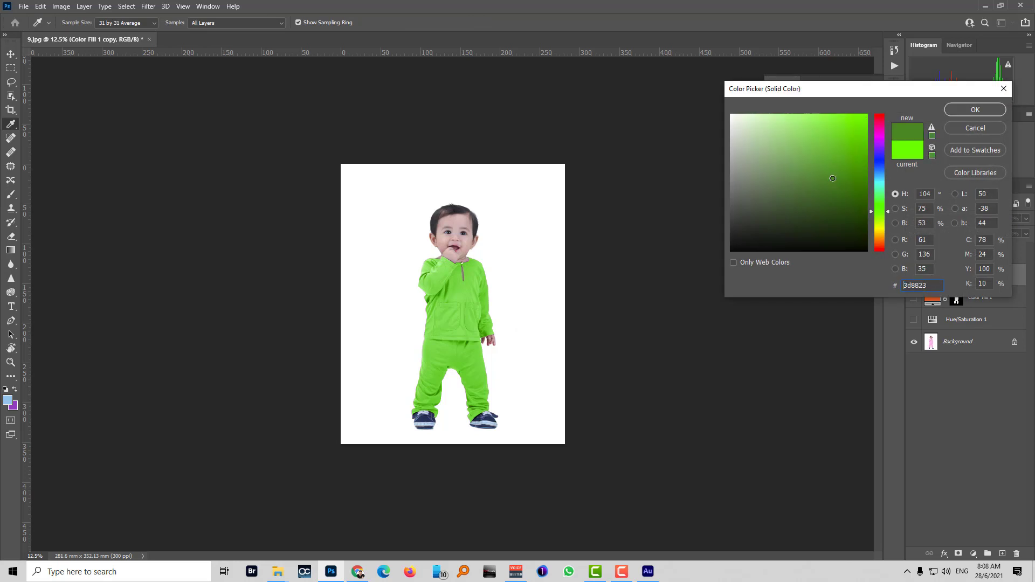
pyautogui.click(985, 111)
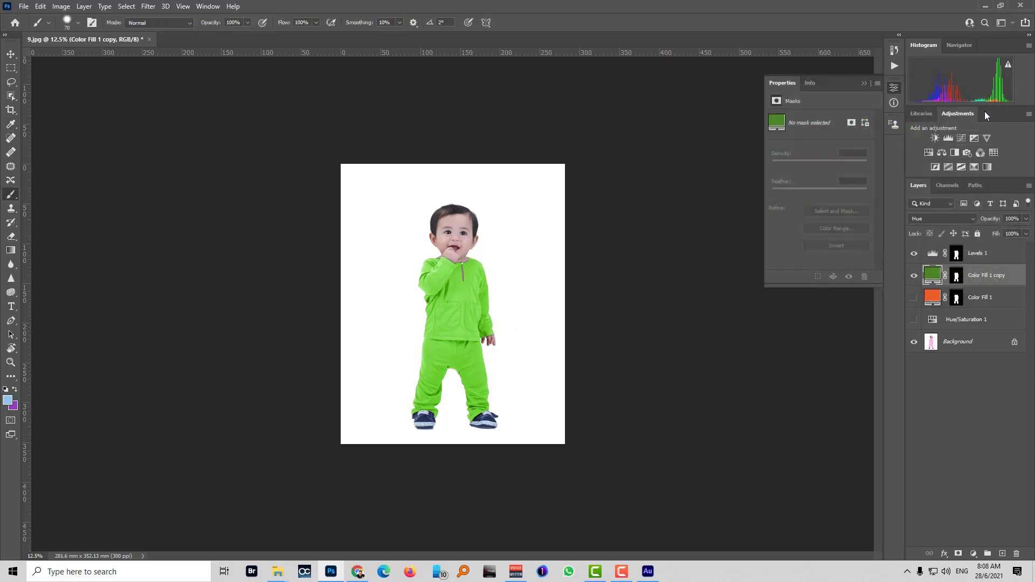